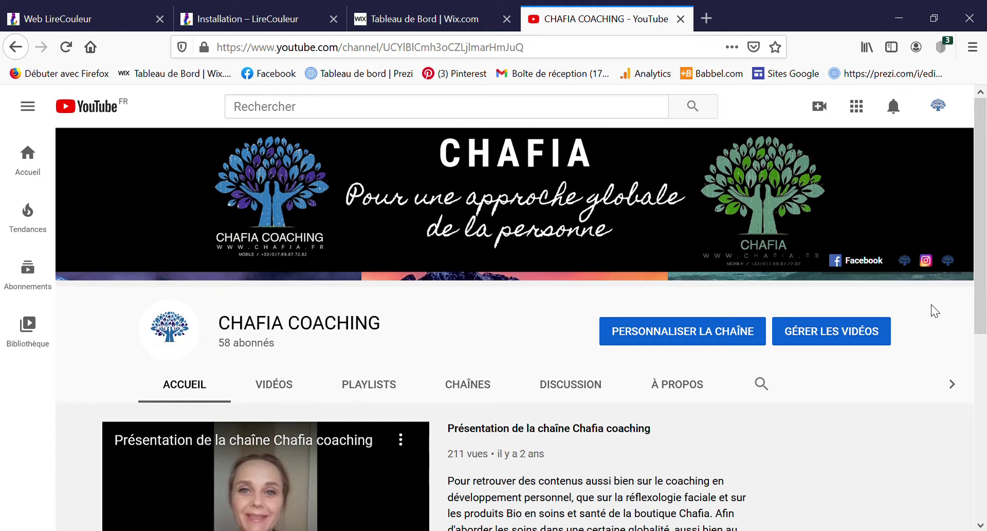
scroll(935, 310, "down", 3)
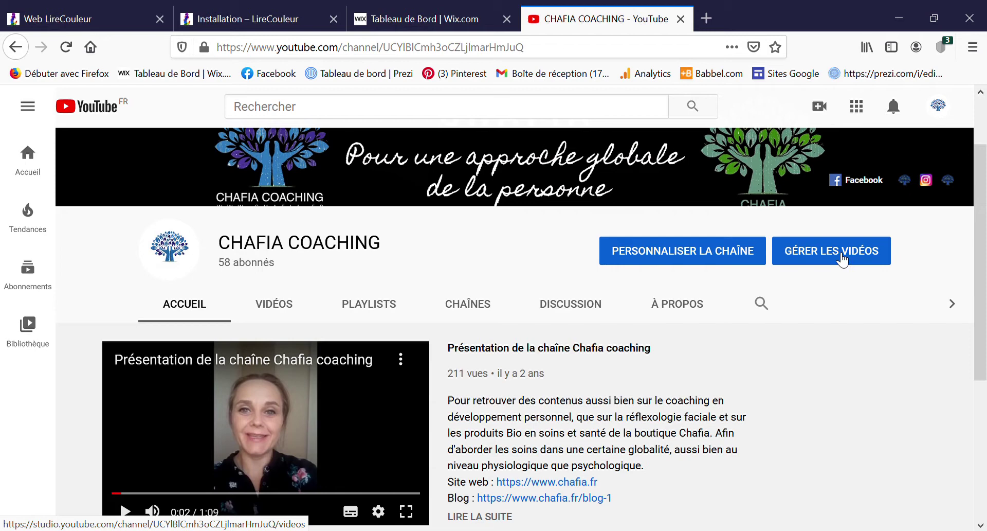
left_click(945, 114)
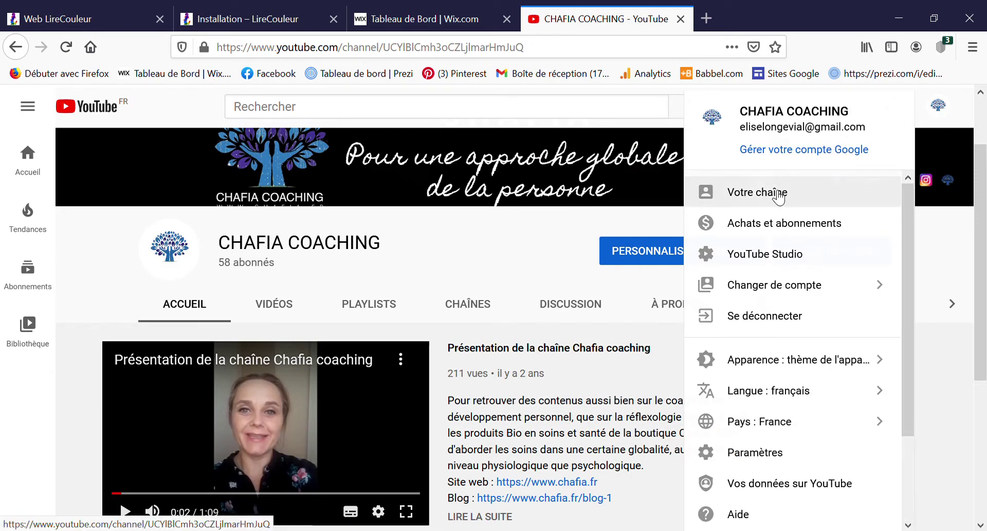
left_click(923, 229)
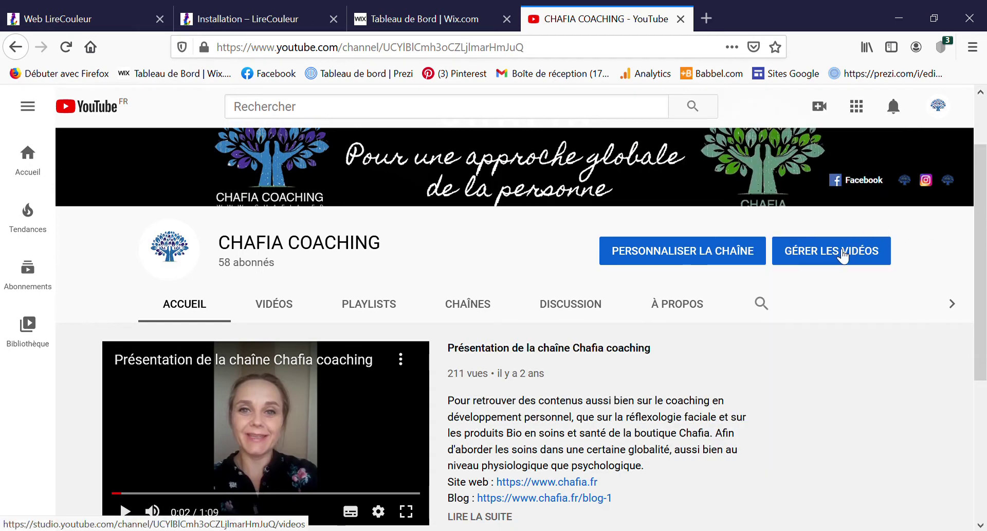
Start a new video upload and choose the file Purple Dainty Floral Facebook Ad (2).
left_click(821, 107)
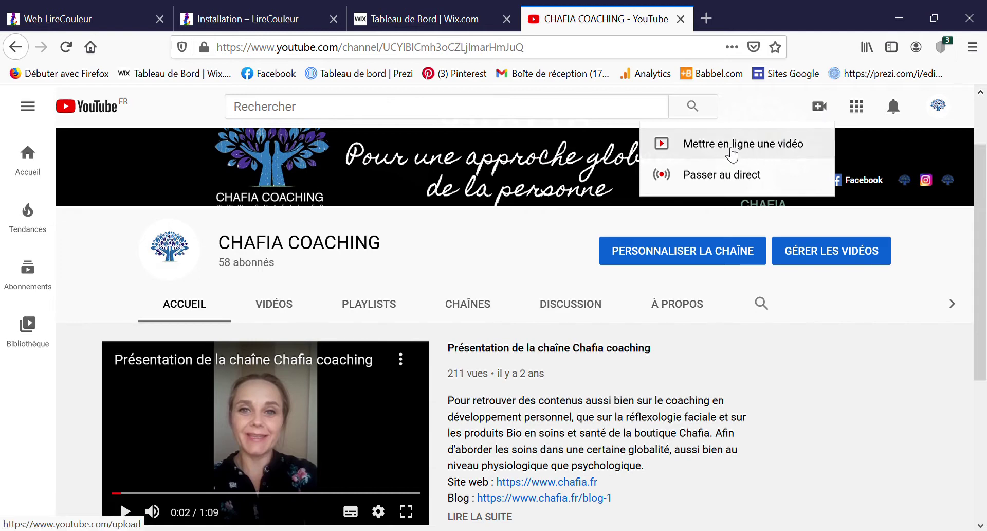
left_click(781, 151)
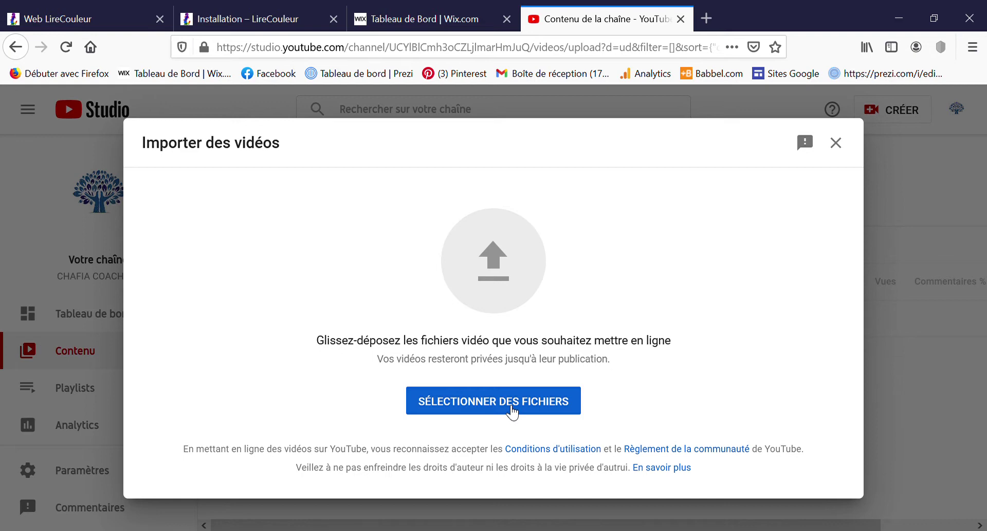
left_click(505, 405)
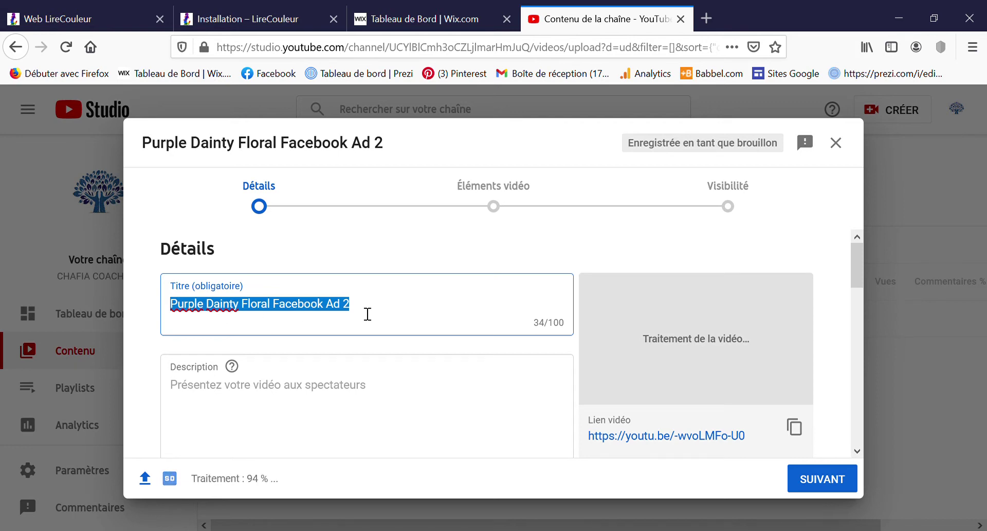
Replace the video's default title with "Vœux nouvelle année".
key("BackSpace")
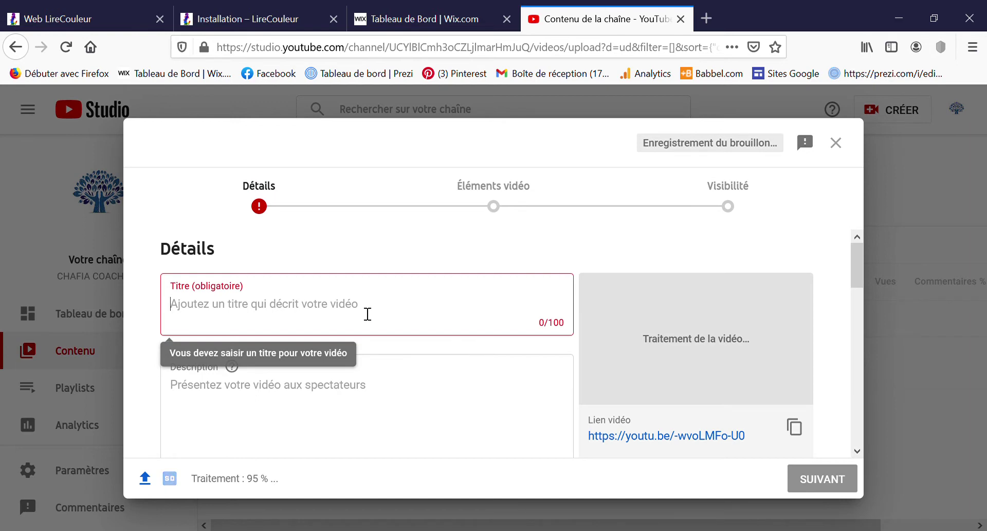
type("Voue")
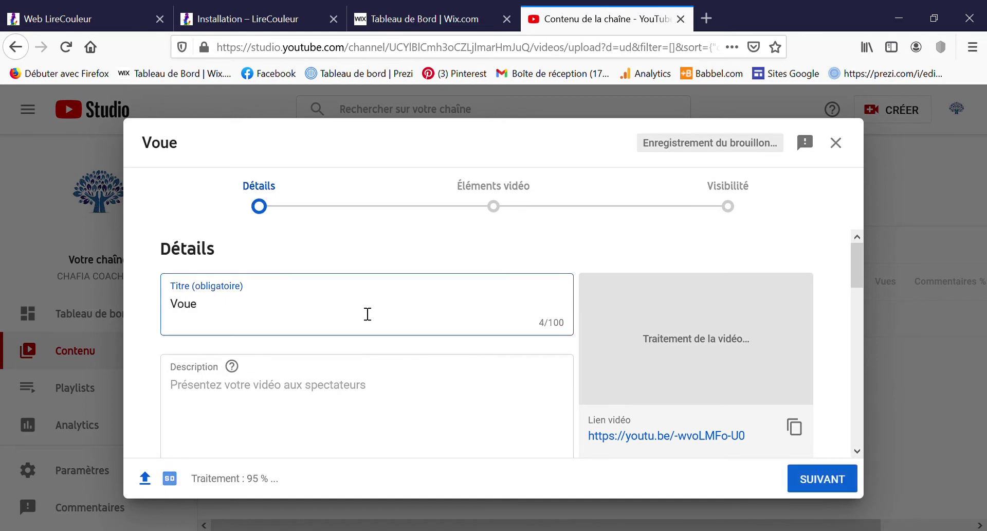
type("x")
key("BackSpace")
key("BackSpace")
key("BackSpace")
key("BackSpace")
type("oeux")
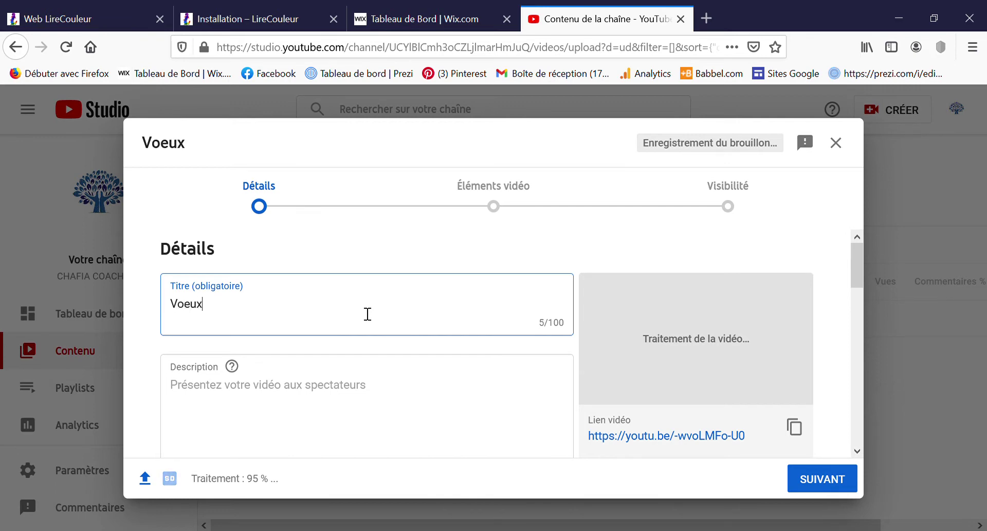
type(" nouve")
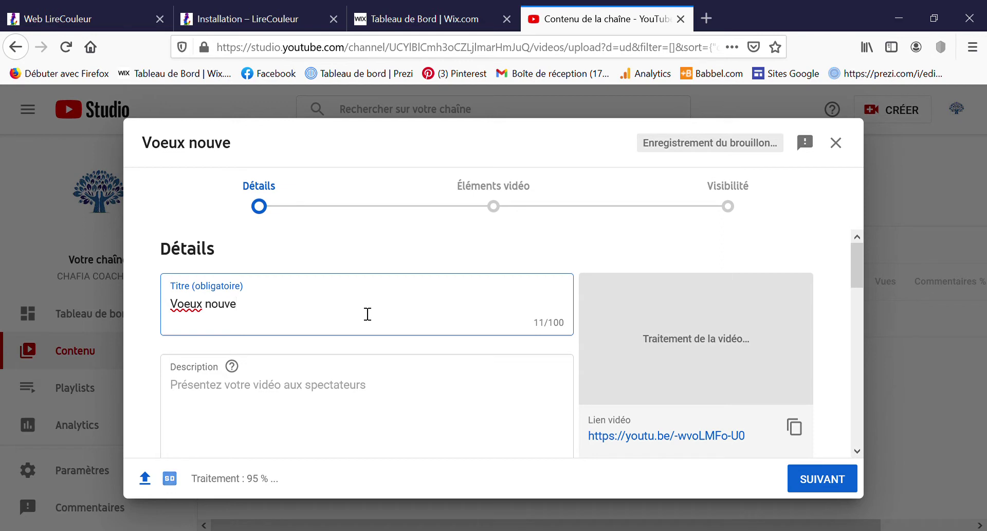
type("lle année")
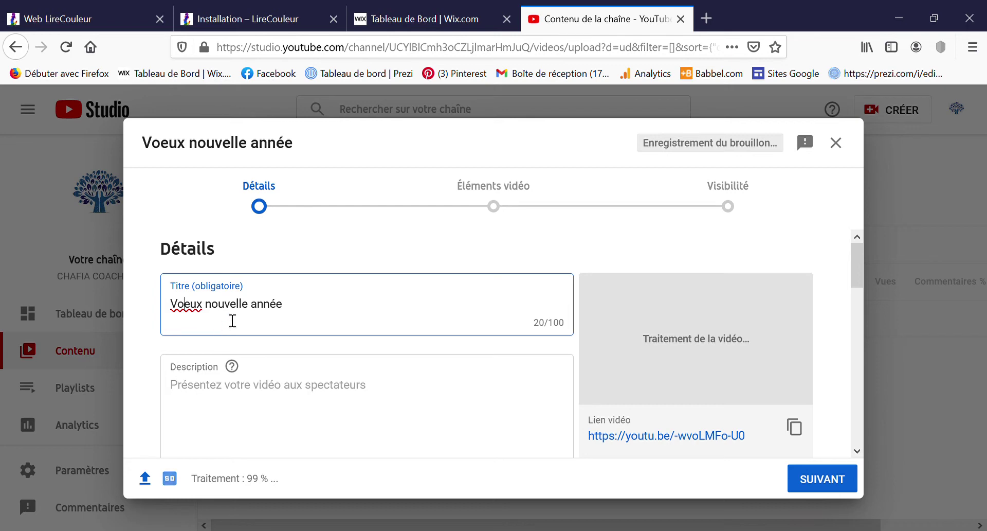
key("BackSpace")
key("BackSpace")
type("œ")
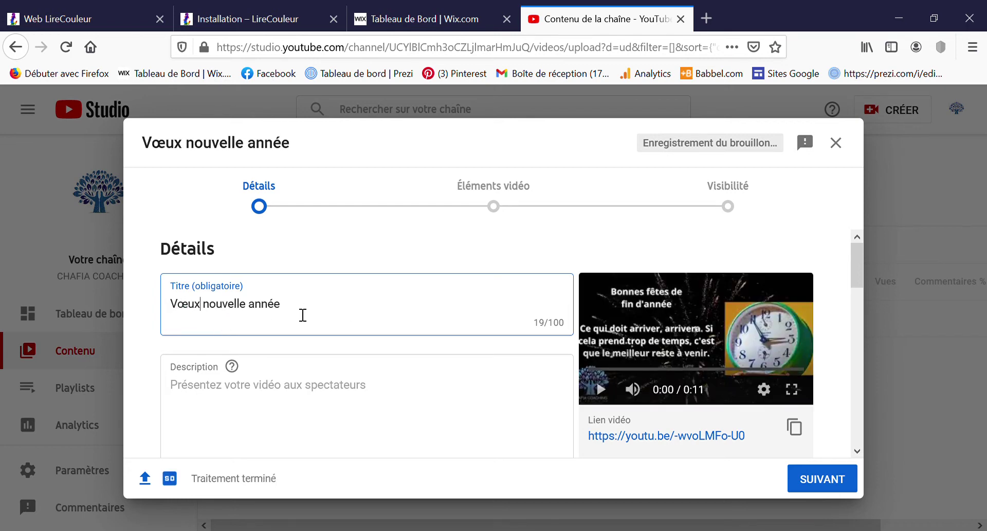
Enter the hashtags "#poitiers #voeux" as the video's description.
left_click(224, 395)
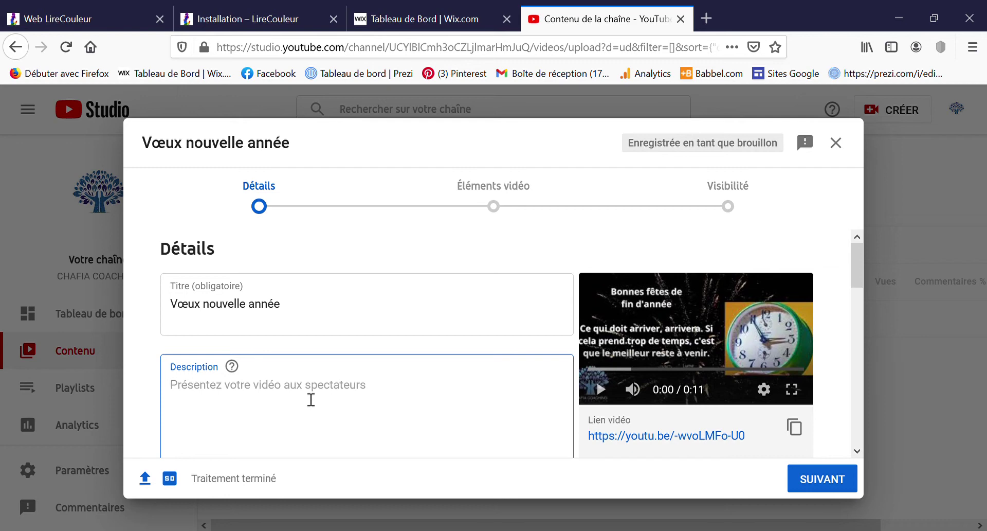
type("#")
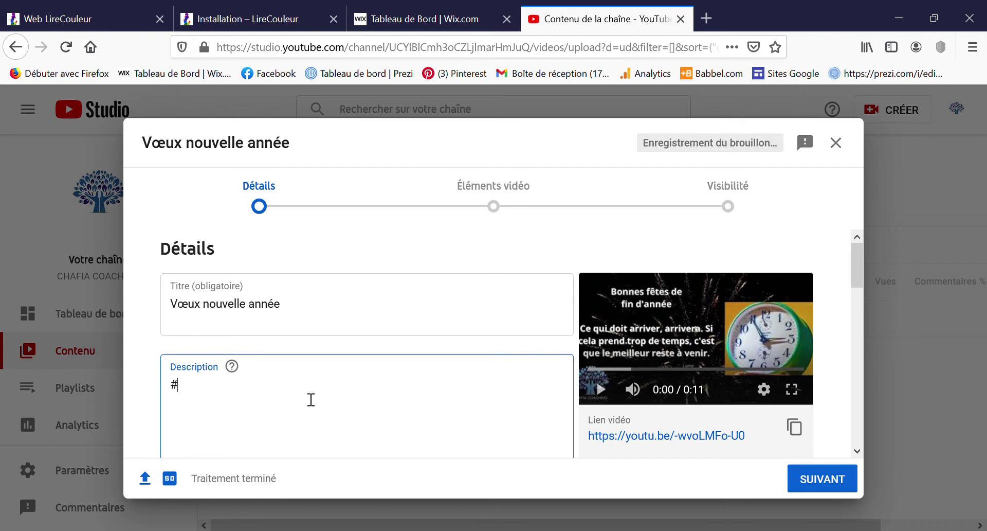
type("poitiers #")
type("voeux")
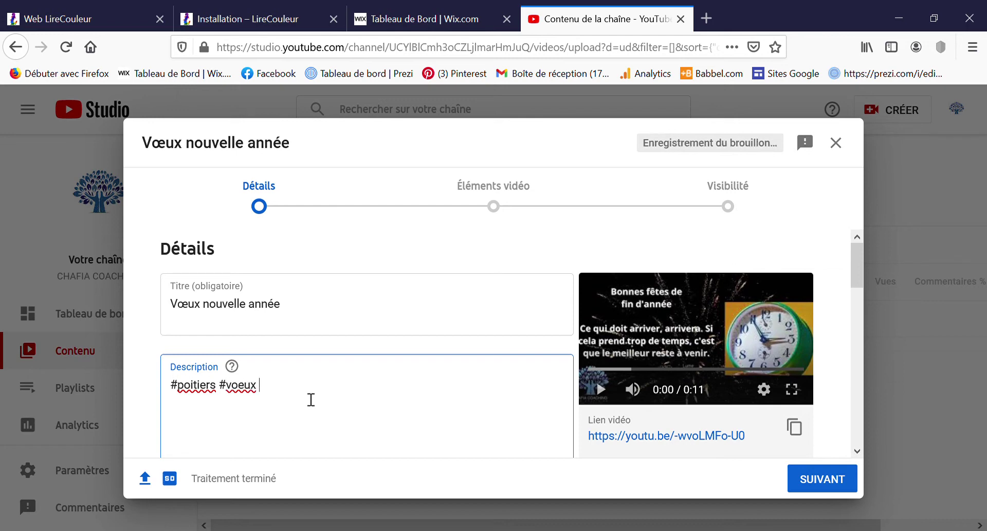
type(" #")
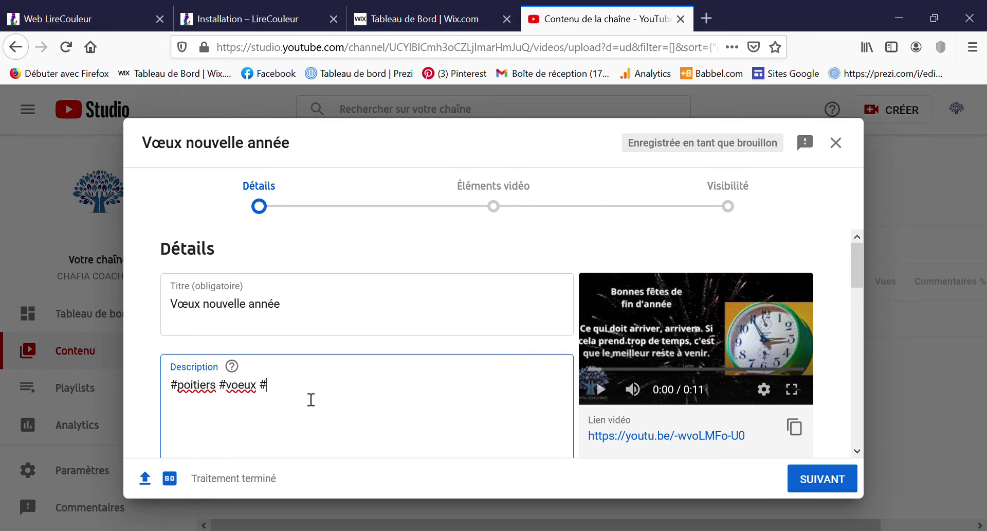
key("BackSpace")
Import the image of two gear-filled heads held on hands as the video's custom thumbnail.
scroll(319, 398, "down", 6)
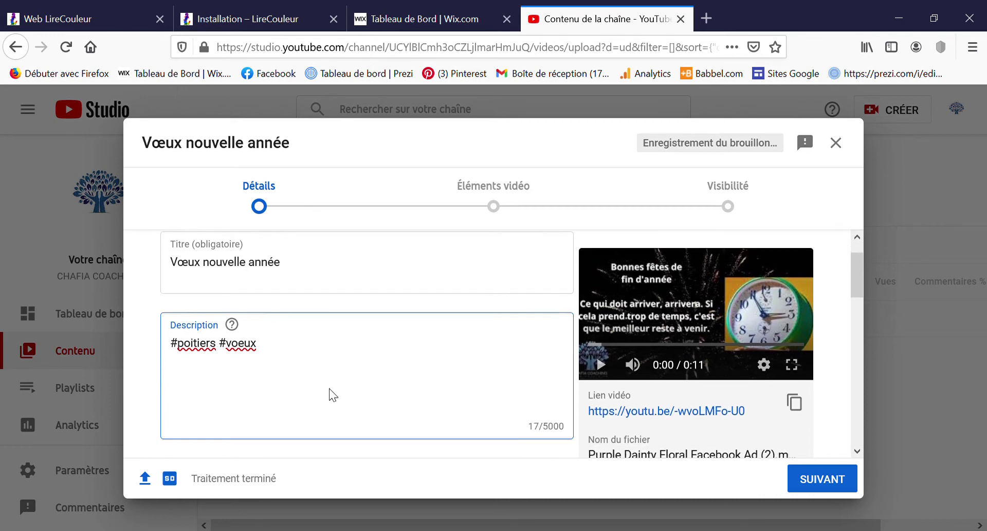
scroll(365, 387, "up", 3)
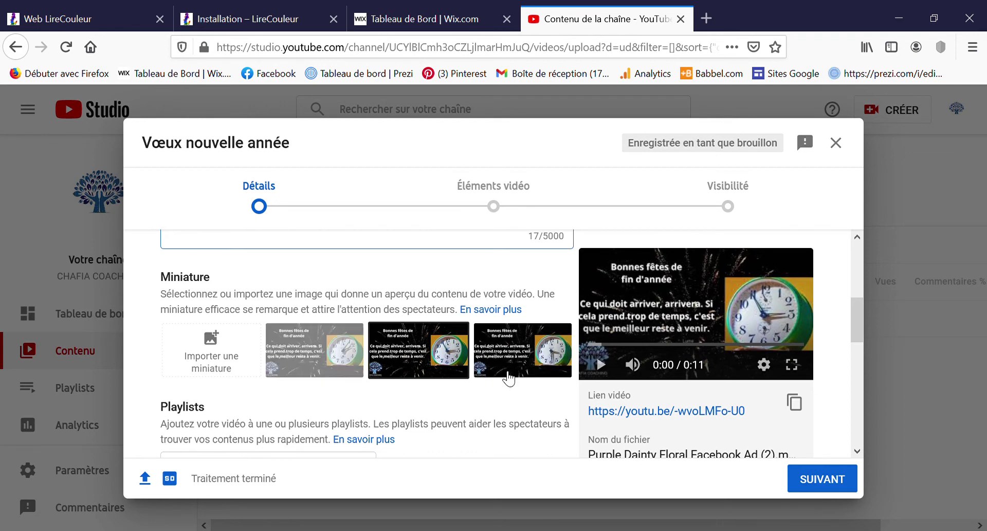
left_click(215, 364)
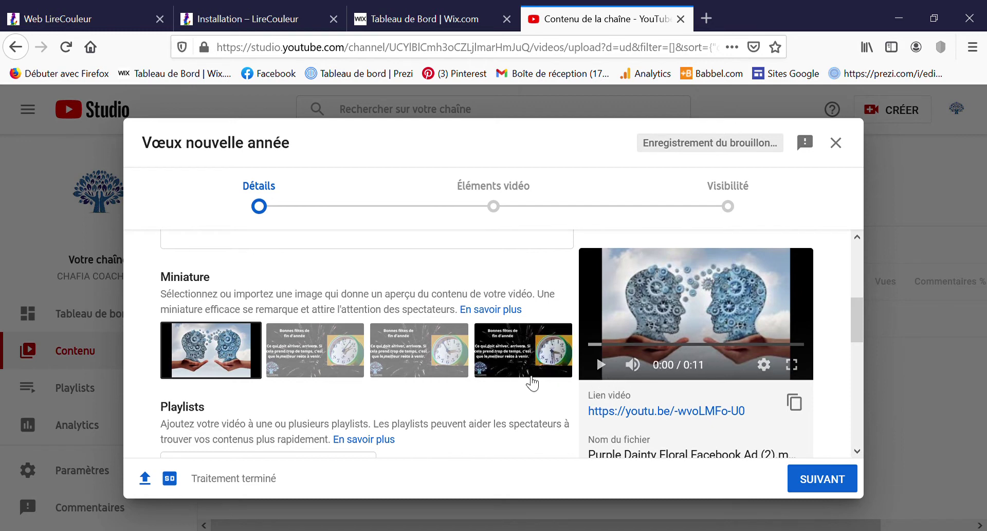
Declare in the audience settings that the video is not made for children.
scroll(533, 383, "down", 4)
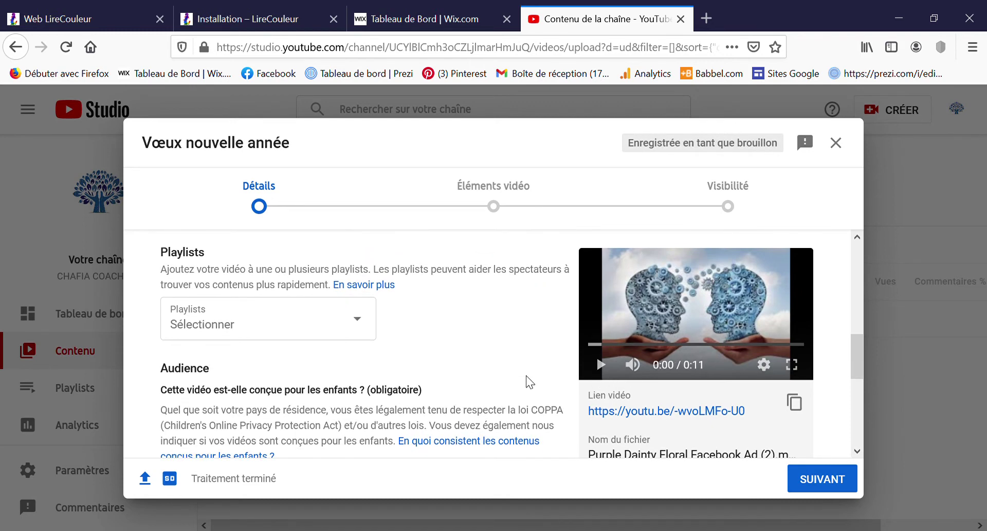
scroll(533, 383, "down", 2)
scroll(309, 351, "down", 2)
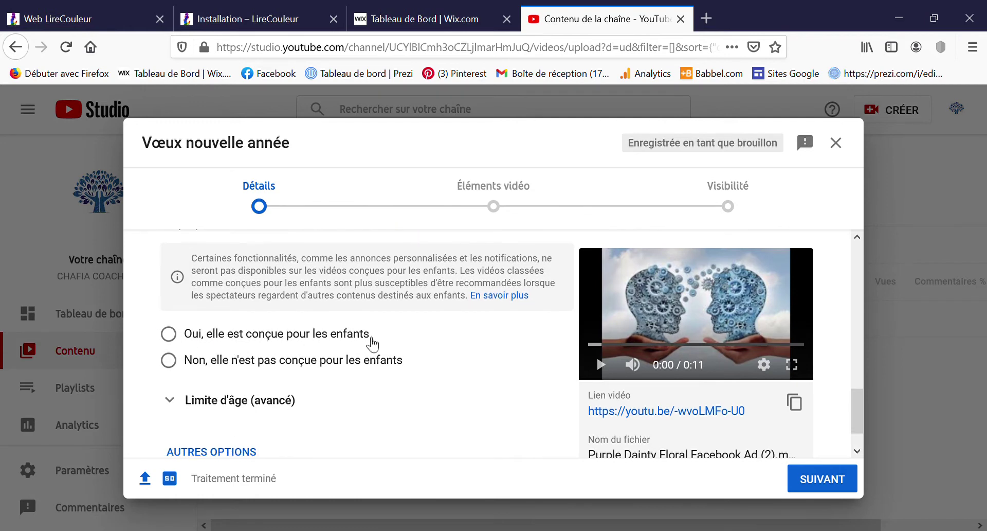
left_click(169, 360)
scroll(421, 382, "down", 1)
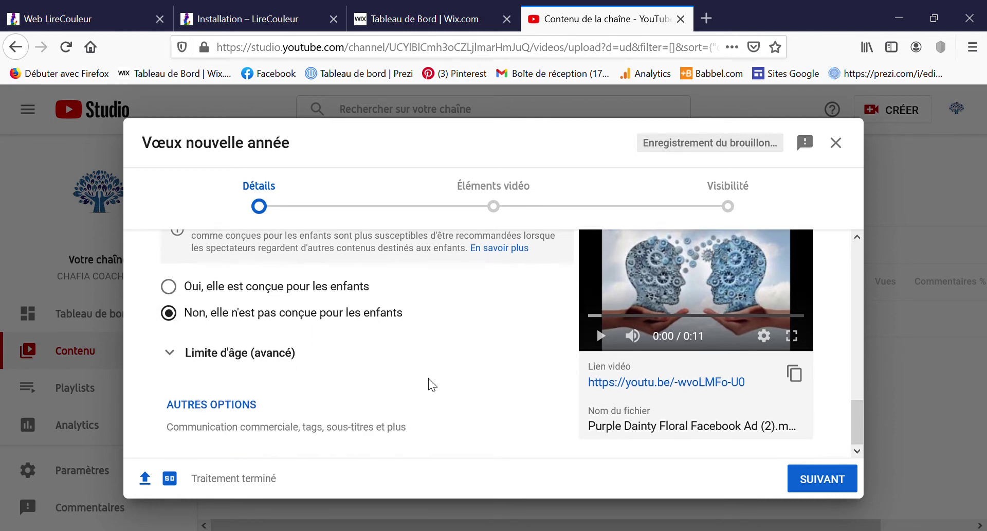
Expand the advanced age limit settings and review the options for restricting the video to adults.
left_click(170, 352)
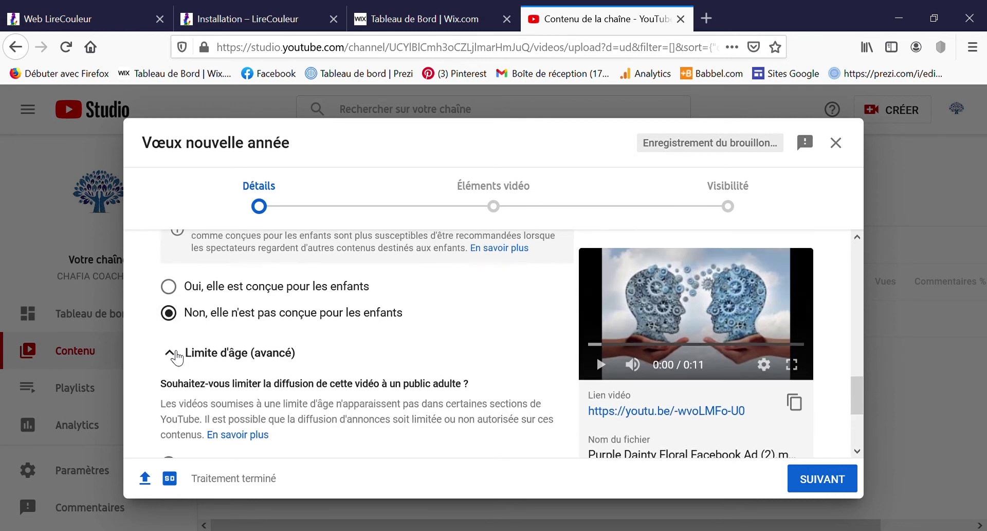
scroll(459, 375, "down", 3)
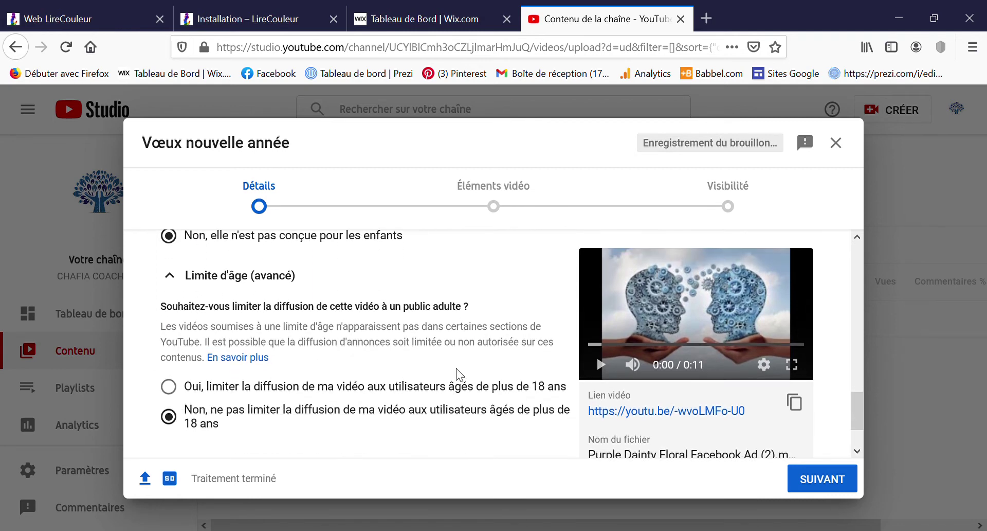
scroll(459, 374, "down", 1)
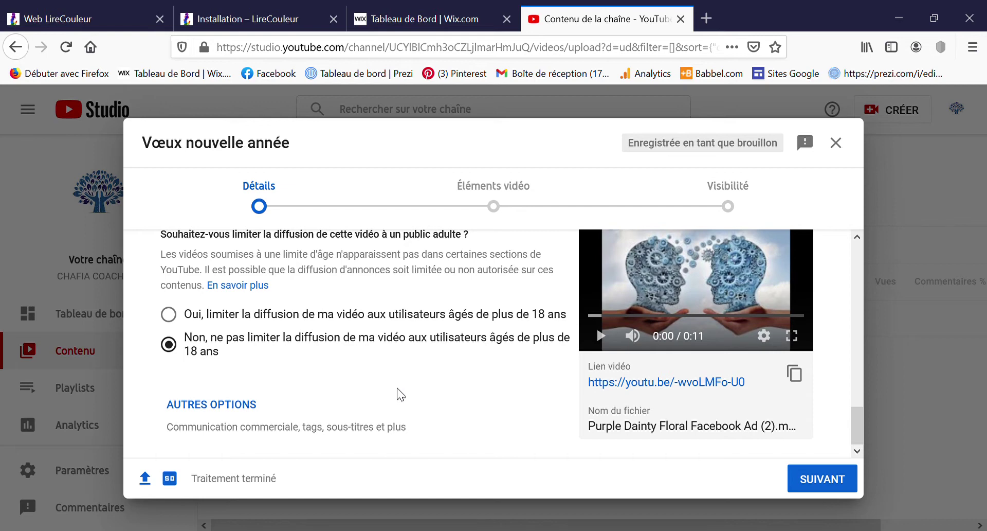
scroll(469, 394, "up", 8)
scroll(477, 395, "up", 5)
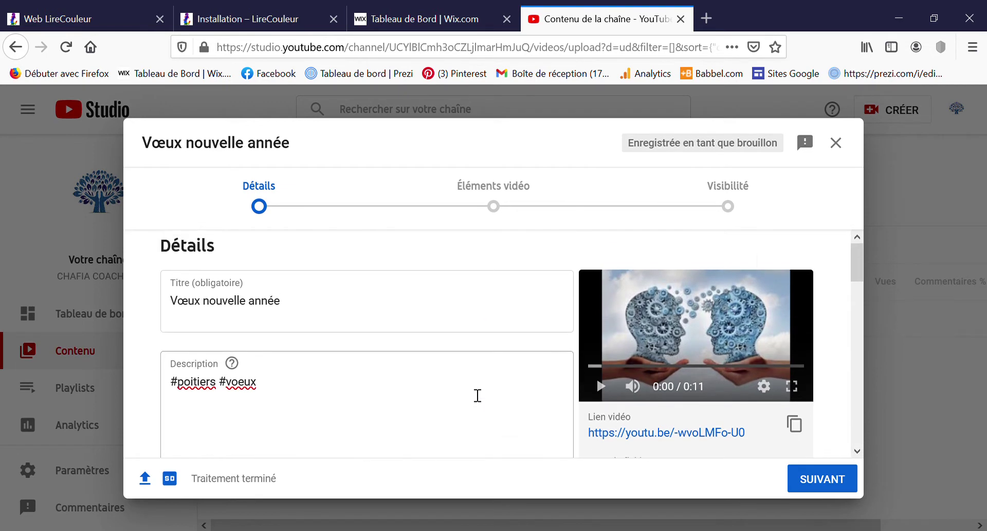
Proceed to the video elements stage and look over the end screen and card options.
left_click(823, 479)
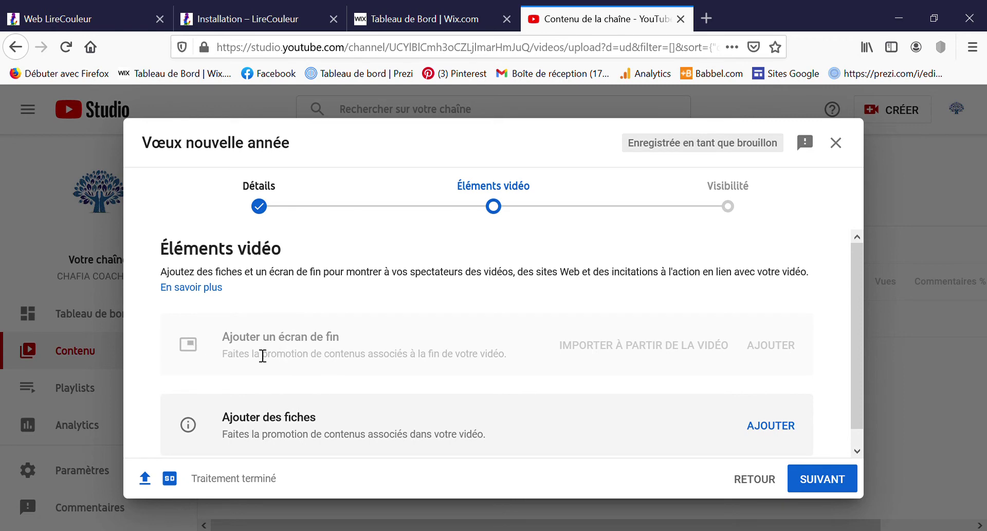
scroll(675, 337, "down", 1)
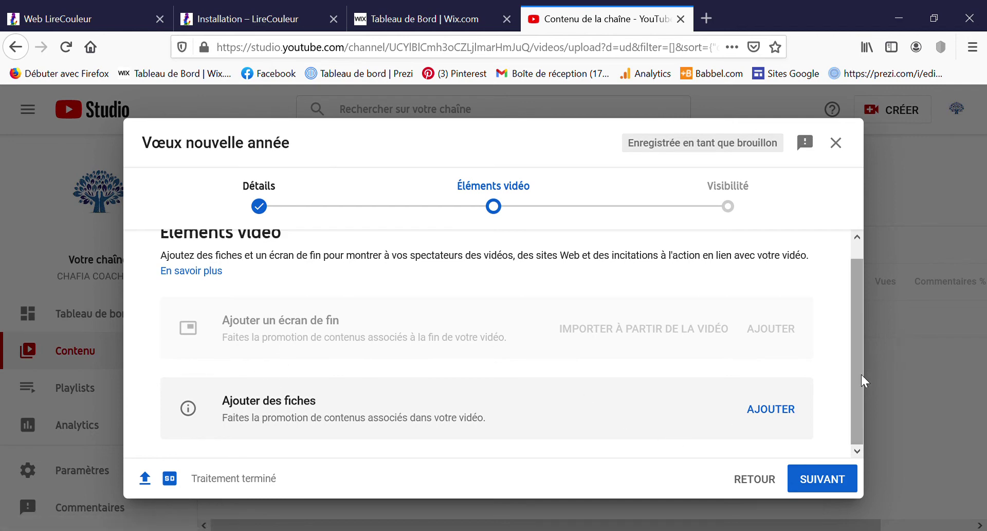
scroll(862, 360, "up", 1)
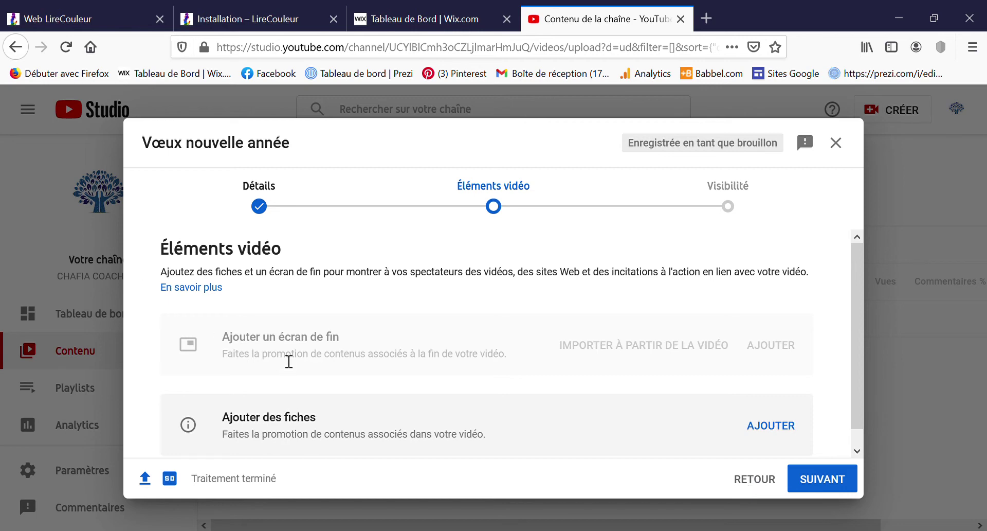
Go back to review the video's details, and close the upload so the video is kept as a draft.
left_click(755, 478)
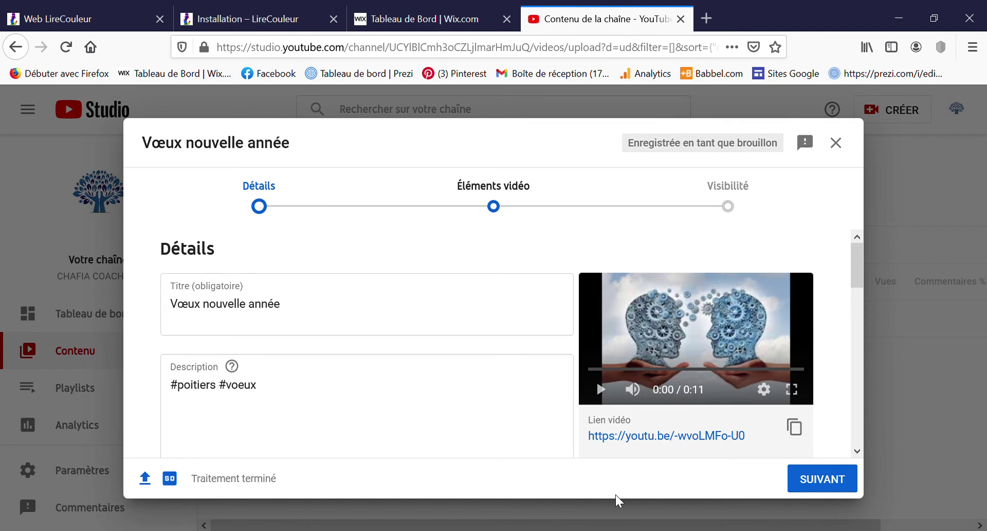
scroll(607, 360, "down", 6)
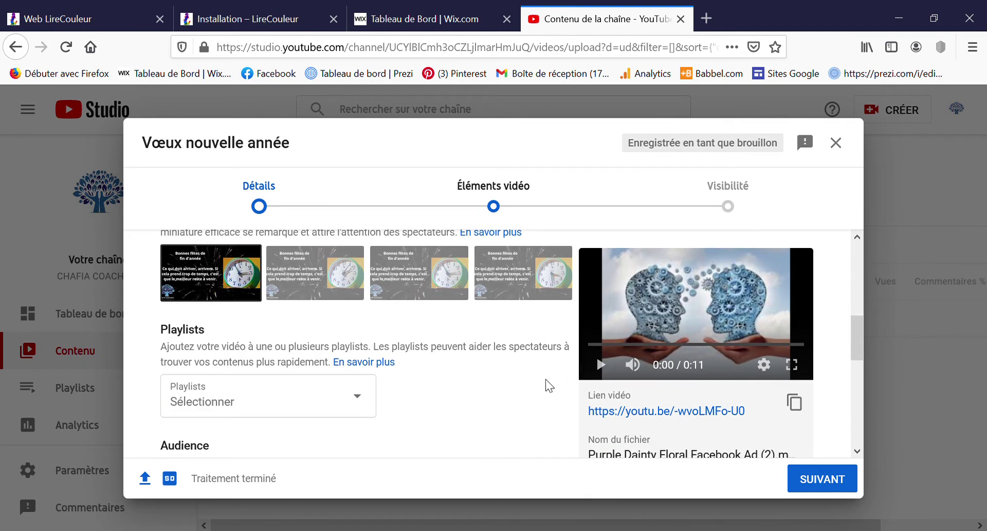
scroll(566, 387, "down", 4)
scroll(458, 390, "up", 10)
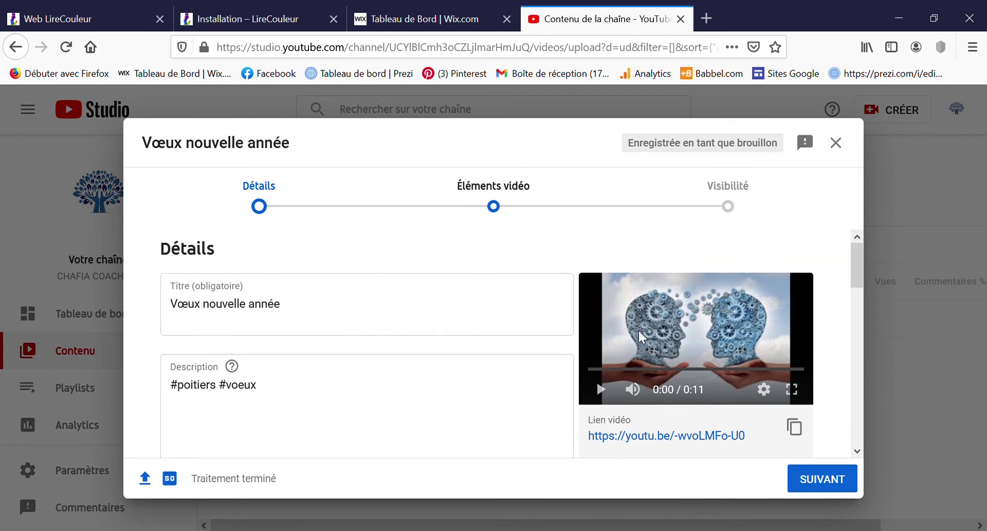
left_click(837, 143)
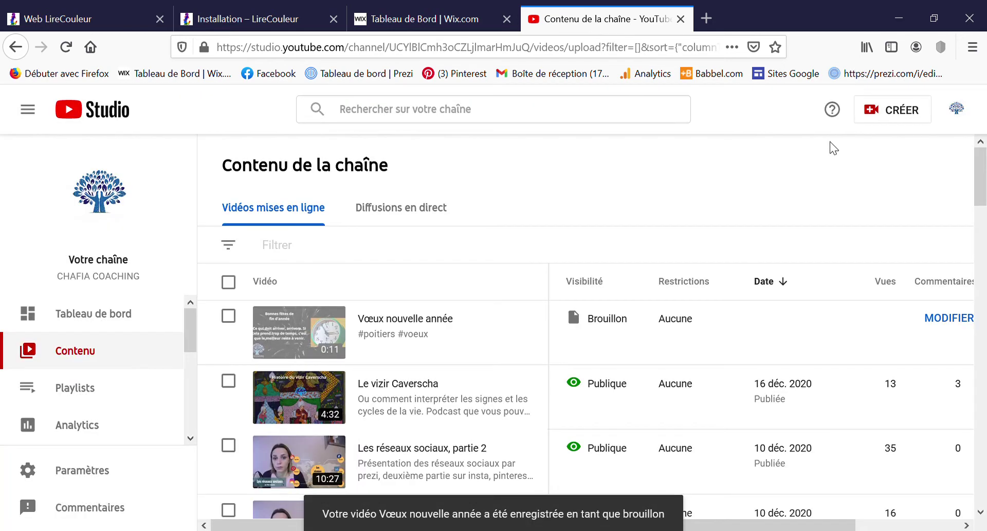
Open the details of the published video "Le vizir Caverscha" from the channel's content list.
mouse_move(404, 337)
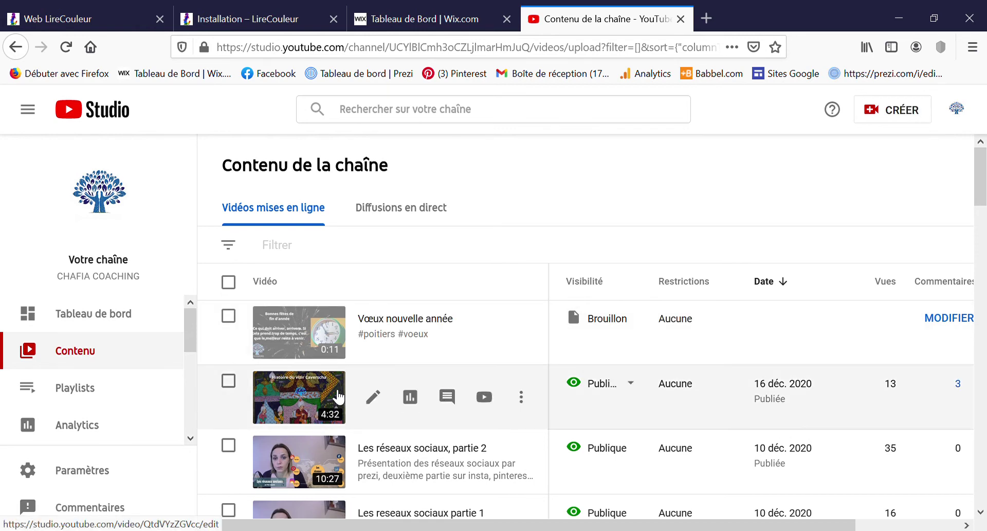
left_click(335, 396)
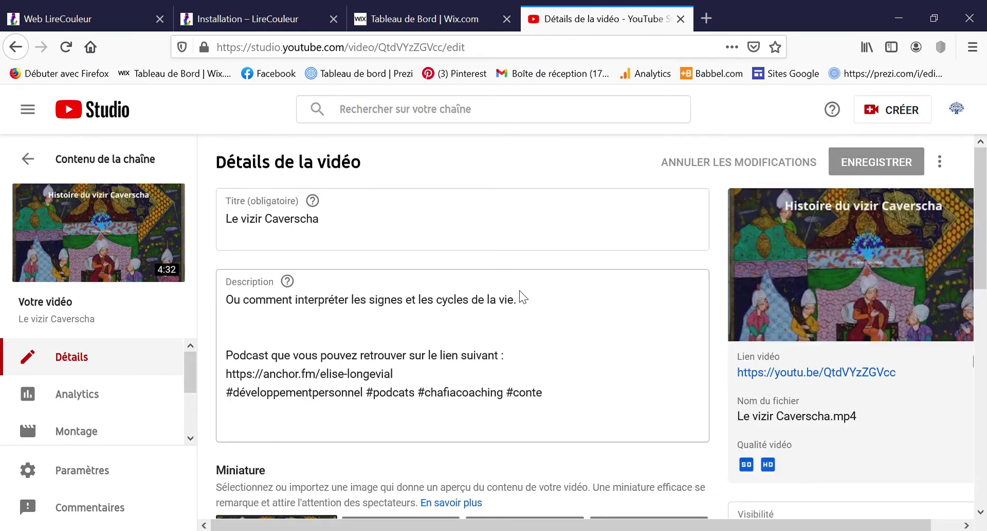
Review the details of the "Le vizir Caverscha" video, including its description, thumbnail, playlists, audience, visibility and end screen entry.
scroll(578, 332, "down", 3)
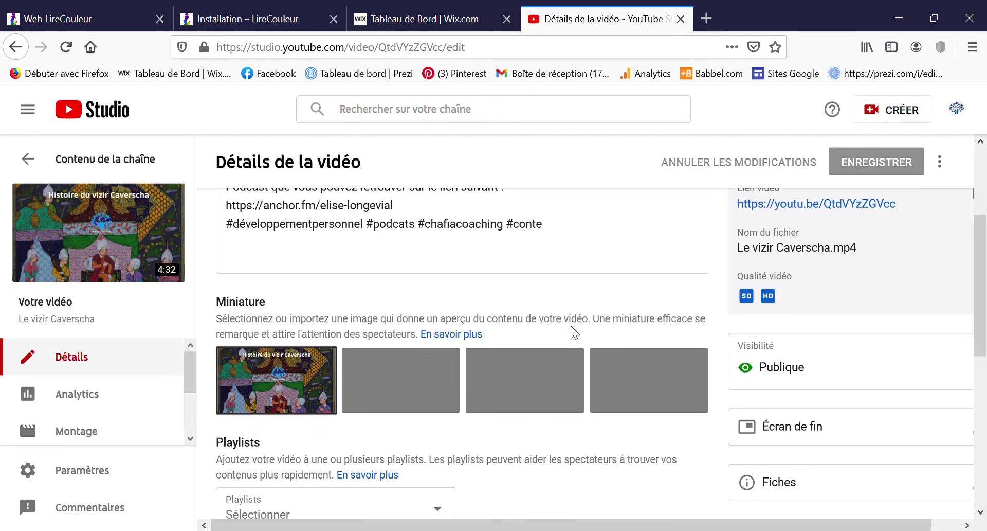
scroll(576, 333, "down", 3)
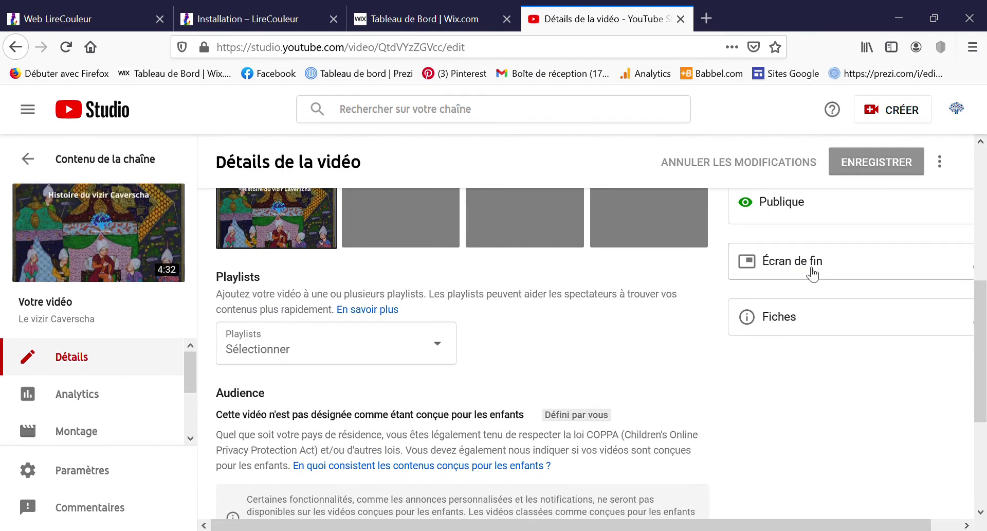
scroll(646, 356, "down", 3)
scroll(646, 355, "up", 10)
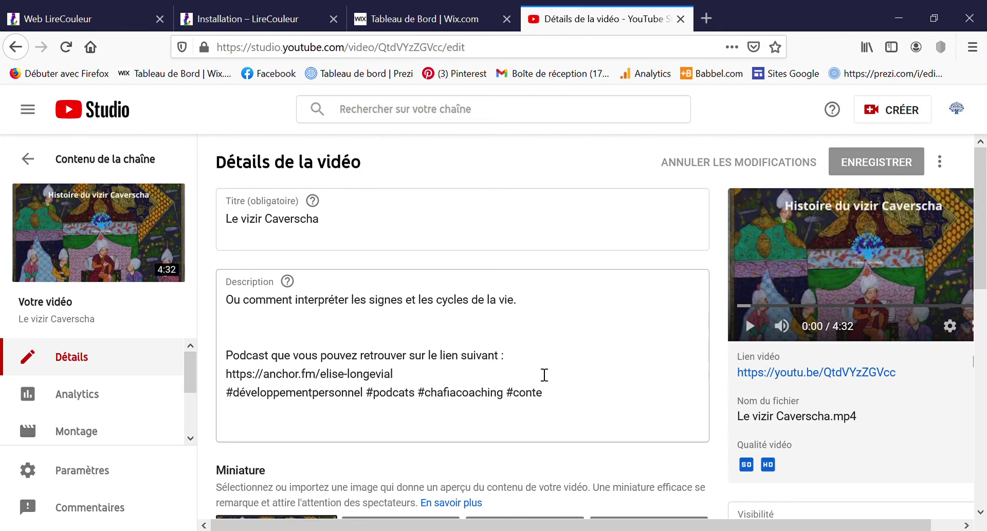
scroll(542, 374, "down", 3)
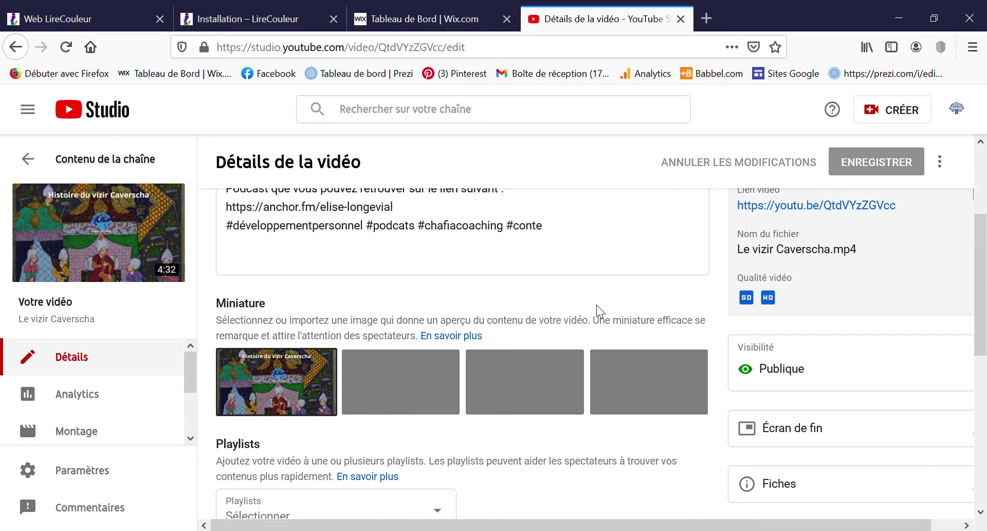
scroll(596, 305, "down", 2)
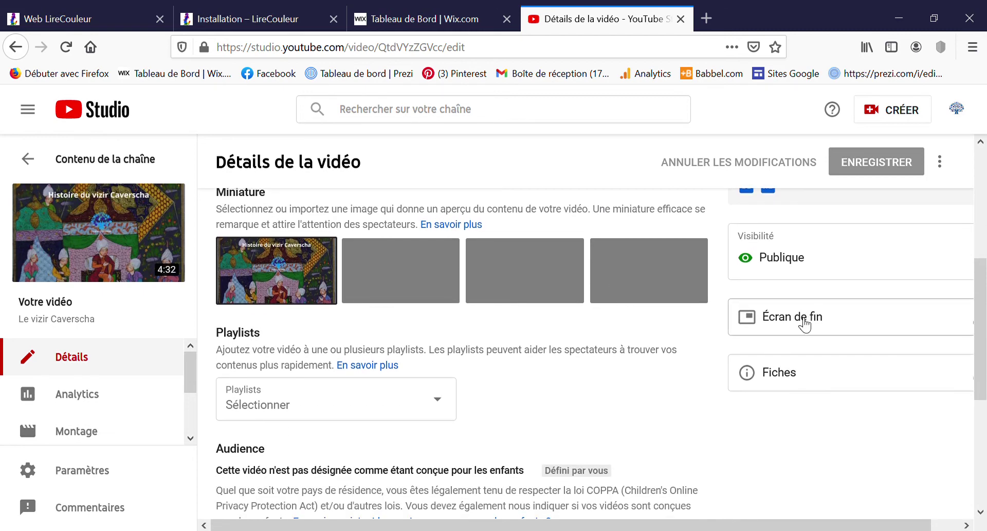
Open the video's end screen editor and examine how the video and subscribe elements are placed on the timeline.
left_click(804, 324)
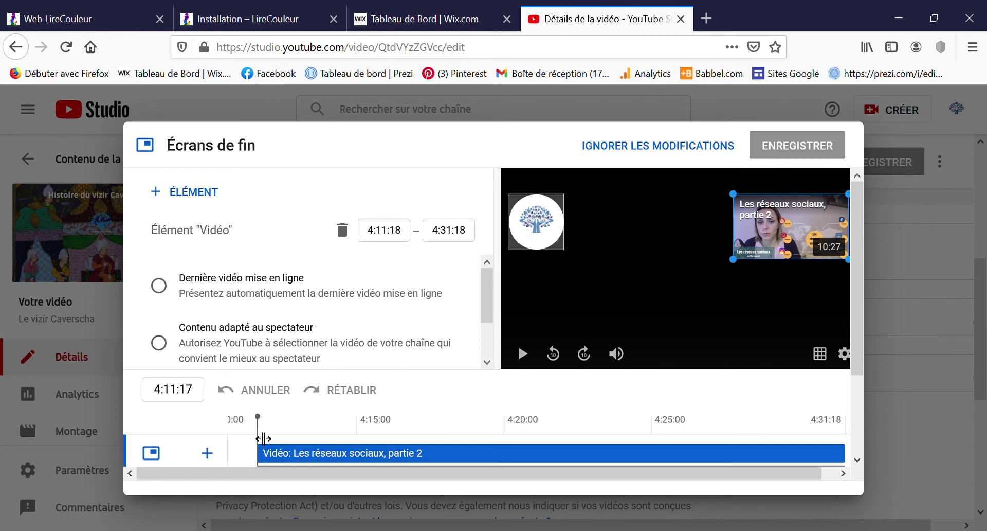
scroll(515, 456, "down", 2)
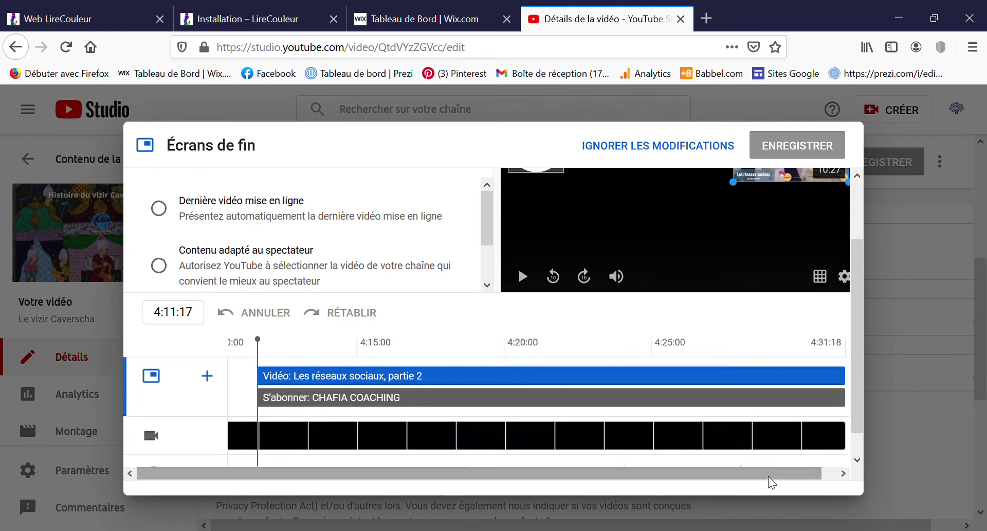
left_click_drag(774, 471, 818, 472)
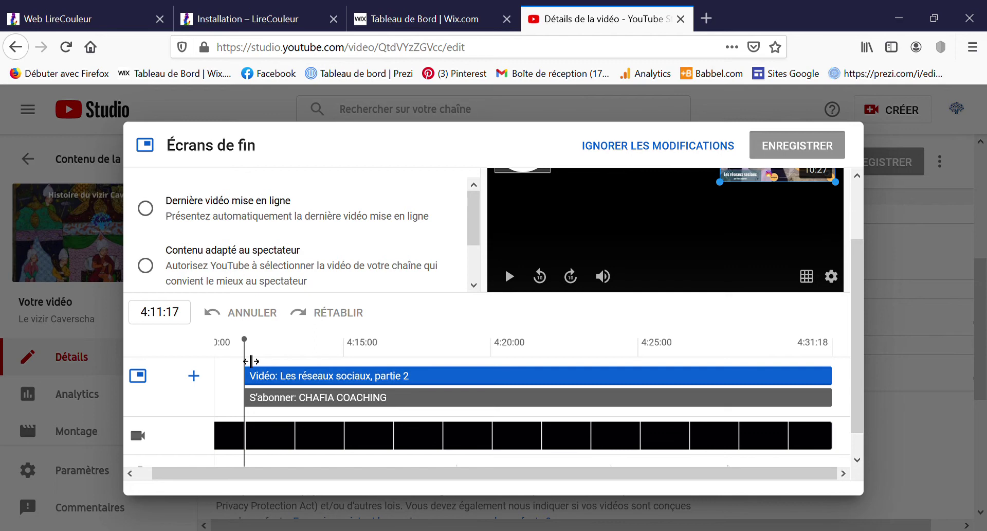
left_click_drag(397, 477, 363, 473)
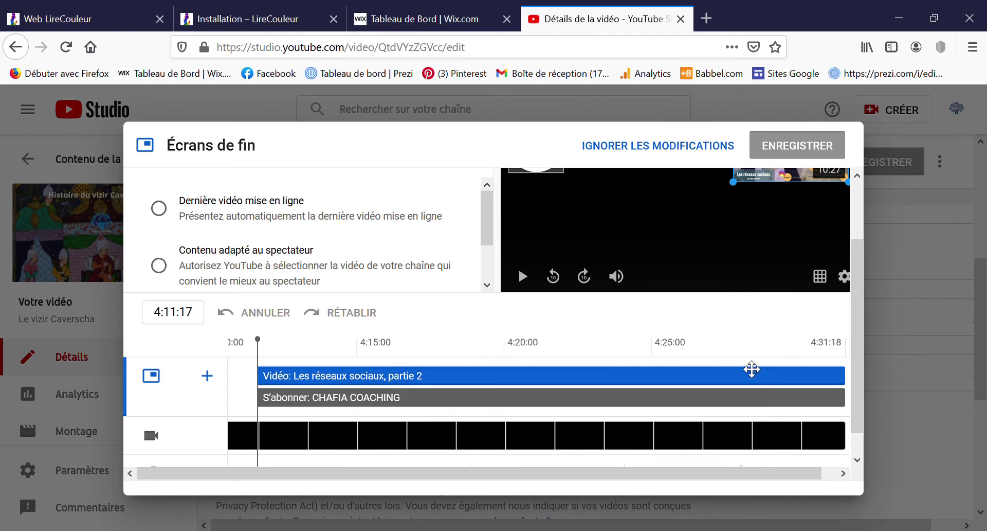
scroll(654, 397, "up", 3)
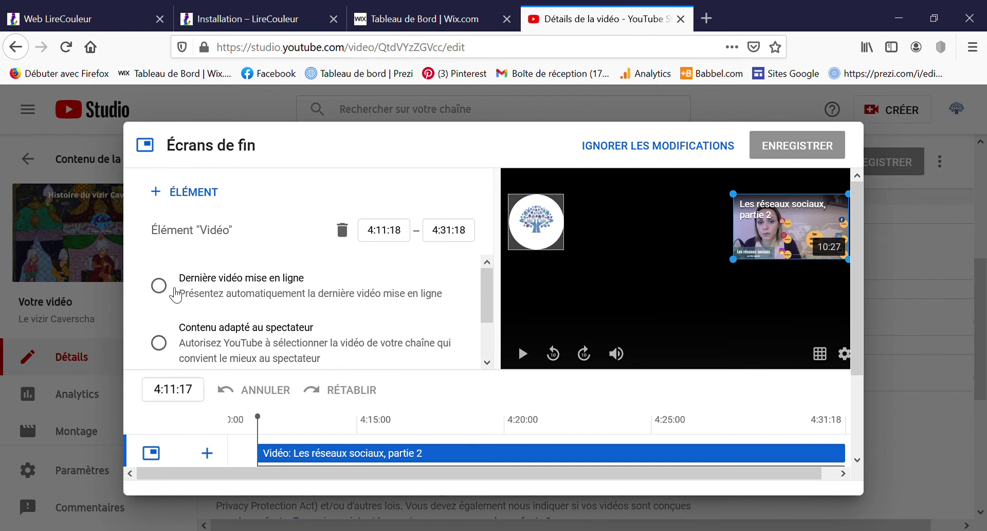
Review the source options of the end screen's video element and set it to "Contenu adapté au spectateur".
scroll(175, 297, "down", 2)
scroll(175, 296, "up", 2)
scroll(269, 321, "down", 1)
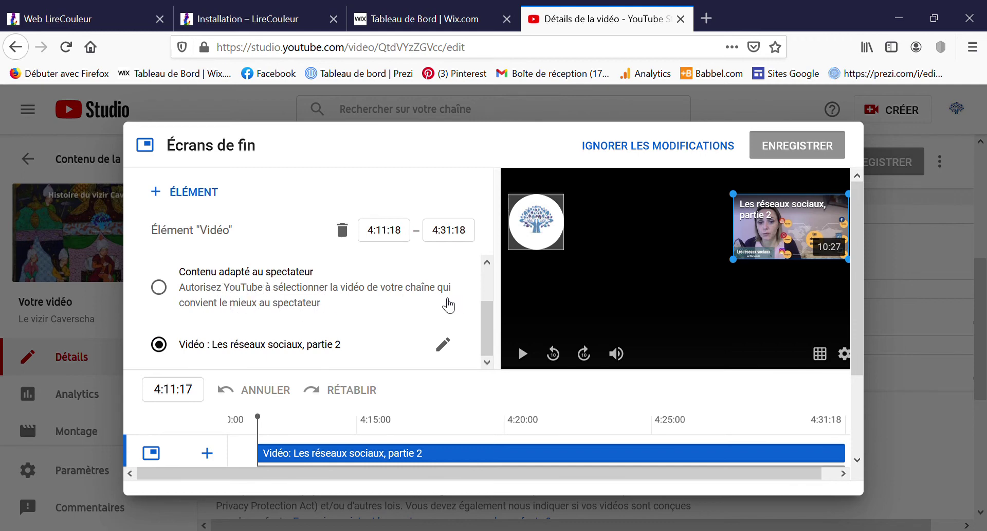
scroll(377, 329, "down", 2)
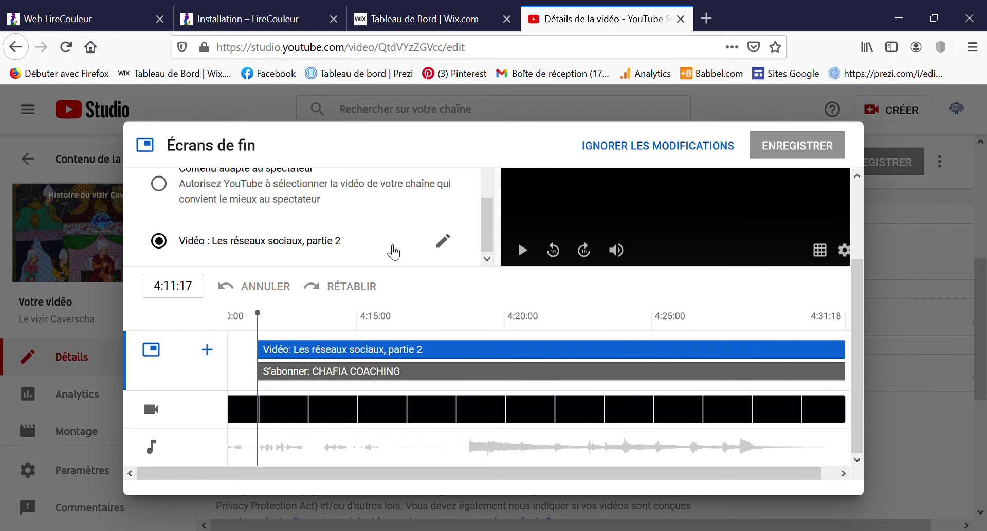
scroll(413, 299, "up", 2)
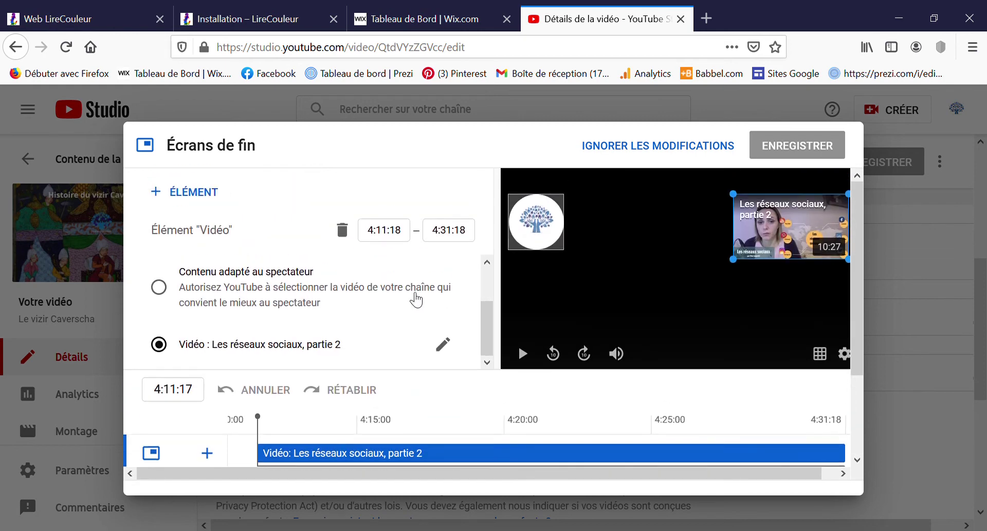
scroll(412, 301, "up", 1)
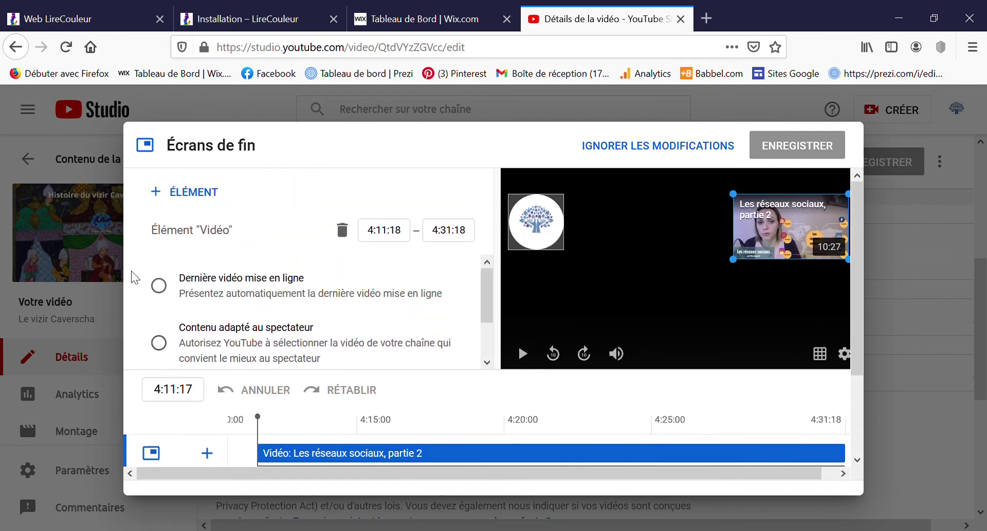
left_click(160, 343)
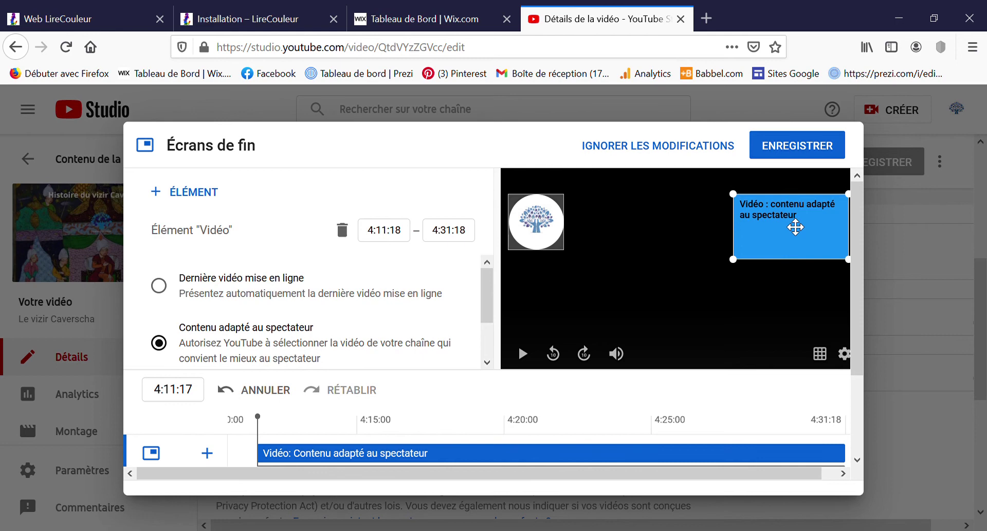
Try repositioning the video element and the subscribe element in the end screen preview.
left_click_drag(796, 227, 832, 225)
mouse_move(556, 232)
left_mouse_down()
mouse_move(569, 260)
mouse_move(659, 251)
mouse_move(684, 291)
mouse_move(805, 331)
mouse_move(624, 266)
mouse_move(546, 225)
left_mouse_up()
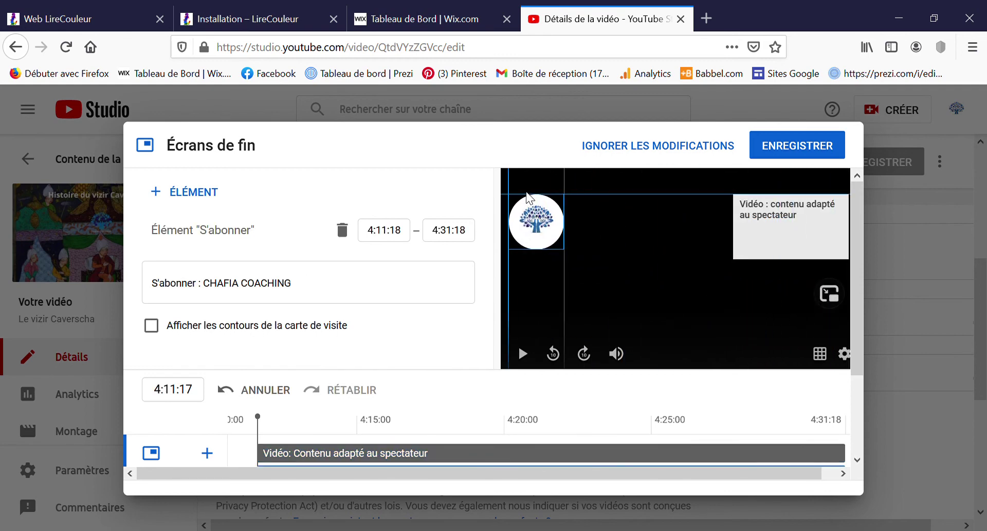
scroll(635, 252, "down", 2)
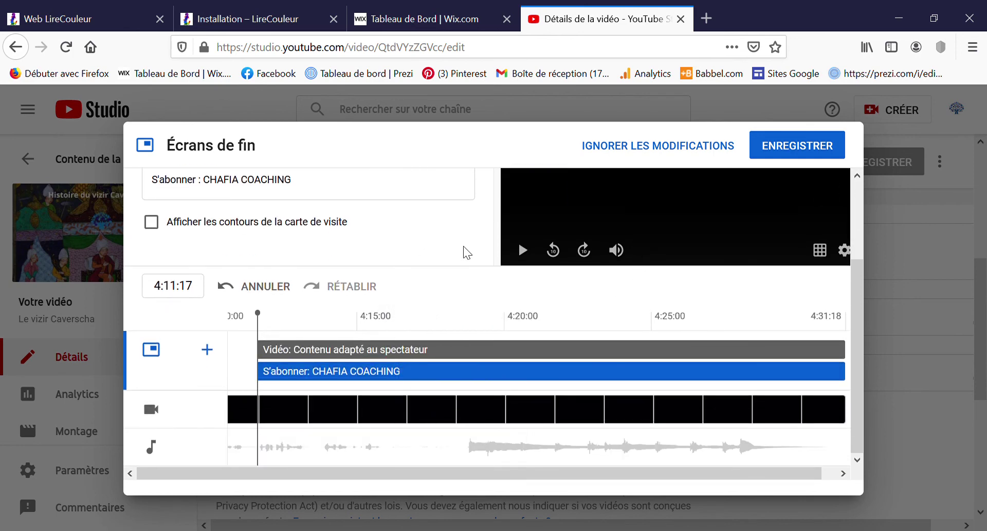
scroll(399, 246, "up", 2)
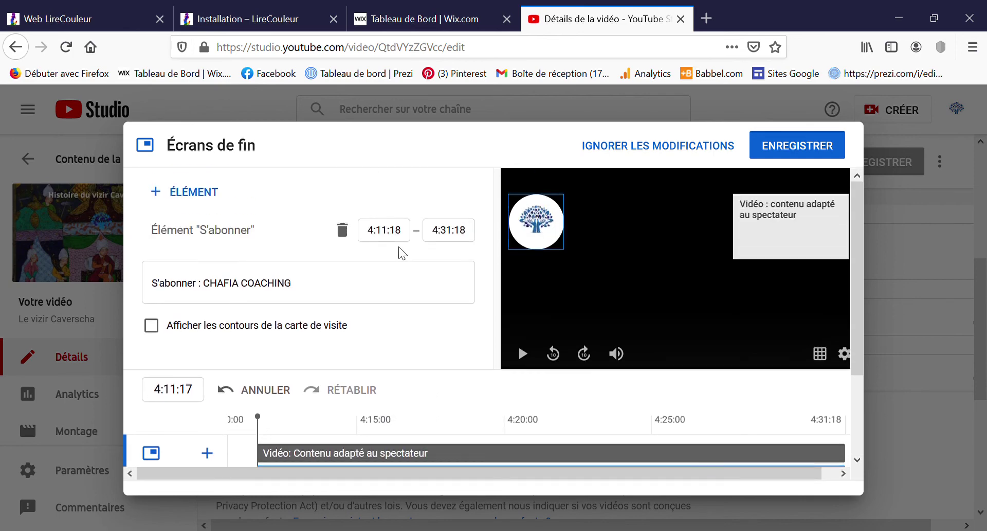
Check the subscribe element's settings and the end screen timeline, and save the end screen.
scroll(634, 260, "down", 2)
scroll(633, 259, "up", 2)
scroll(610, 280, "down", 4)
scroll(736, 258, "up", 3)
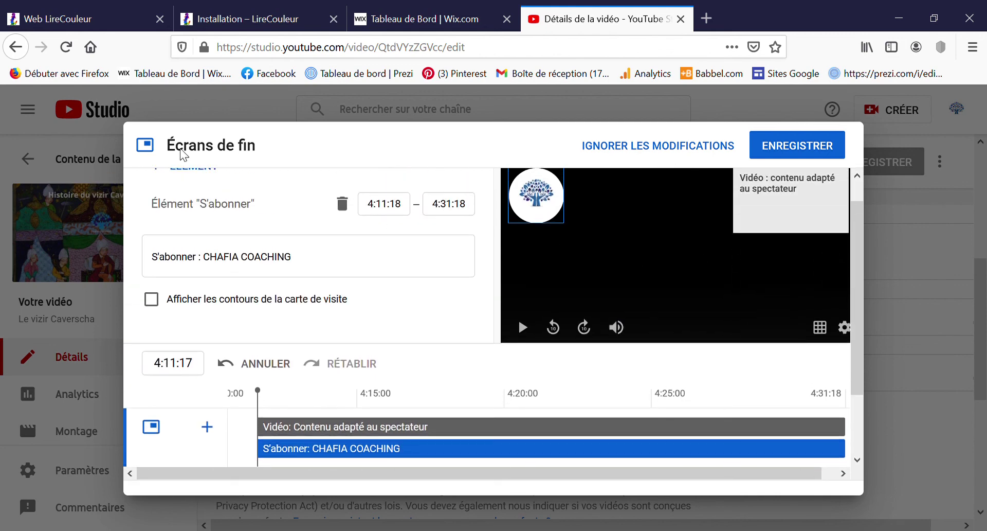
scroll(788, 278, "up", 1)
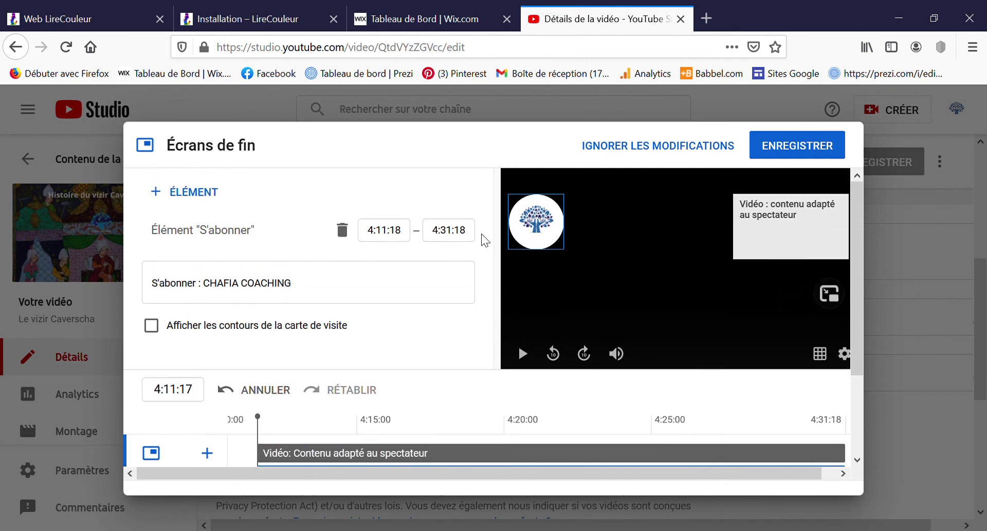
scroll(678, 266, "down", 4)
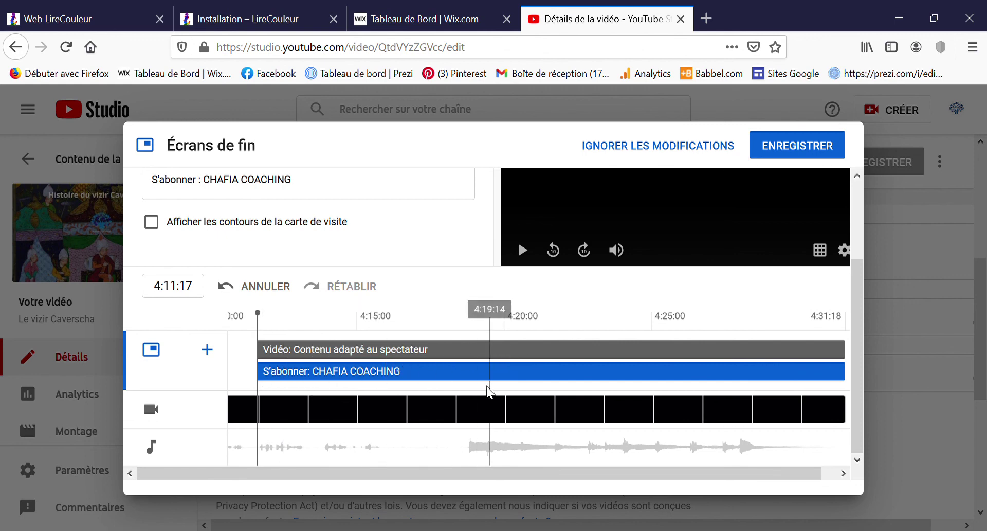
scroll(535, 402, "up", 2)
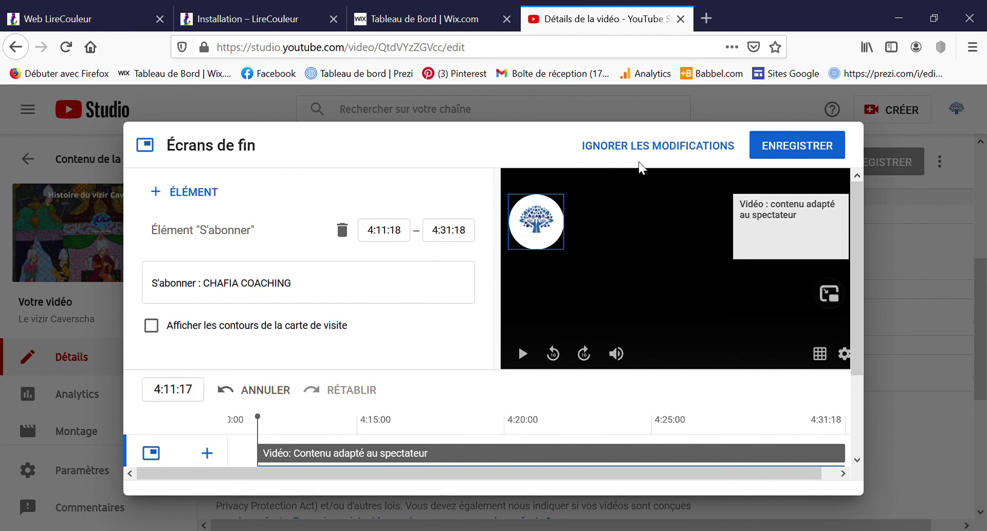
left_click(819, 152)
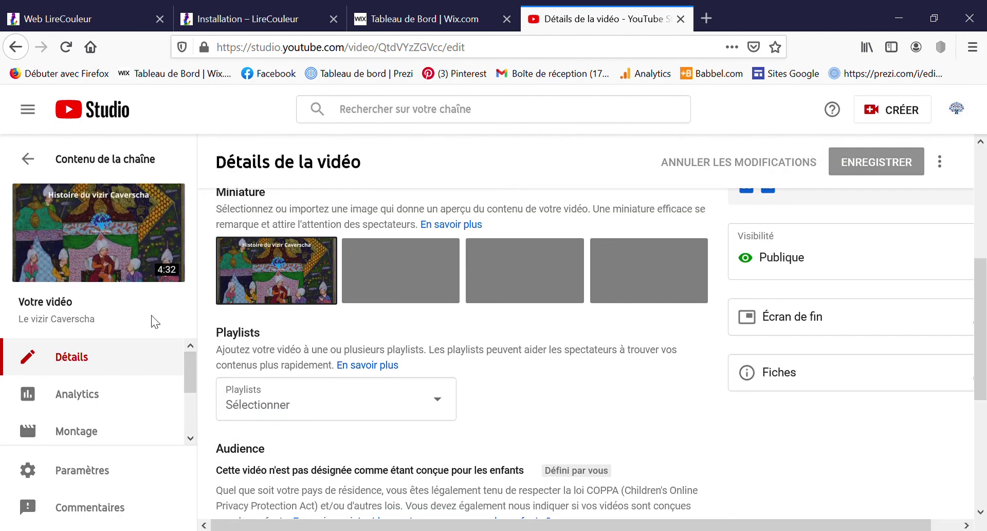
Open "Le vizir Caverscha" on its YouTube watch page and play it from near the end to view the end screen.
left_click(105, 235)
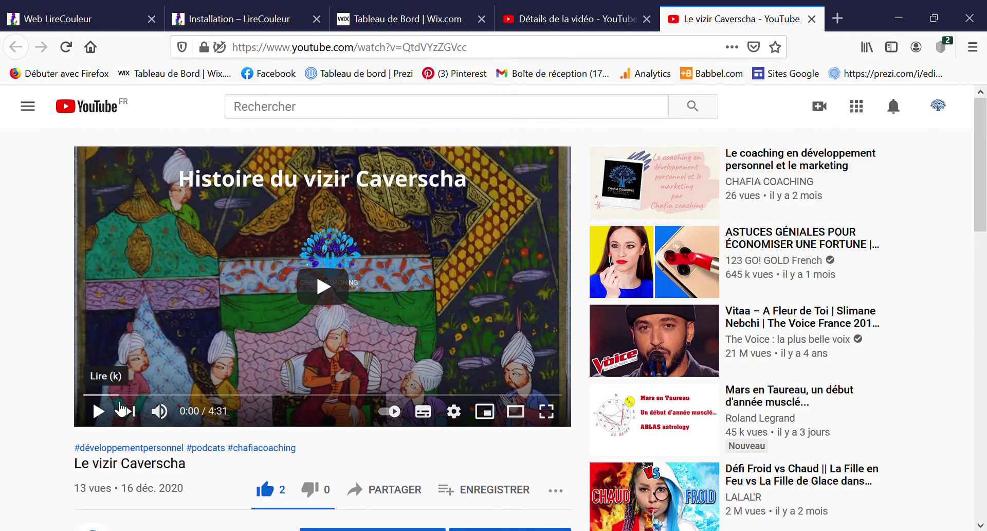
left_click(541, 395)
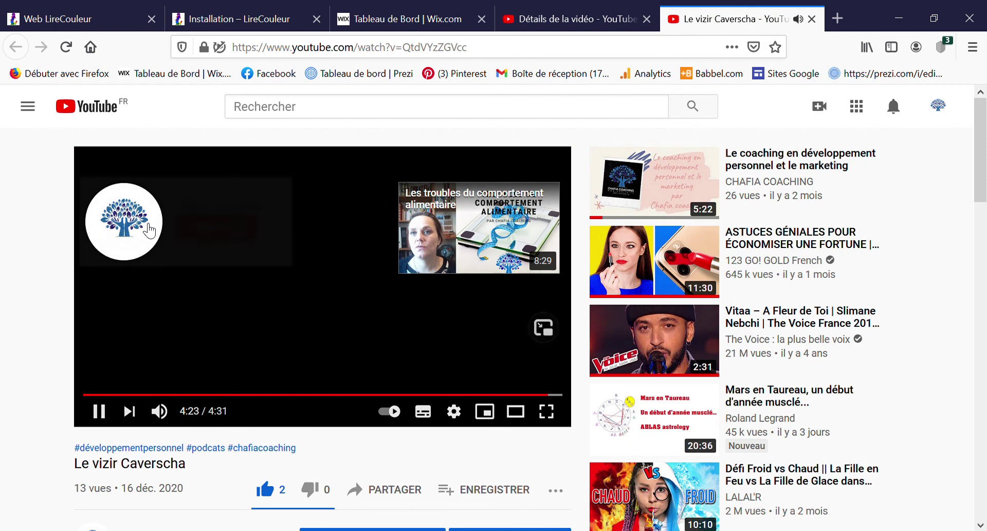
mouse_move(133, 227)
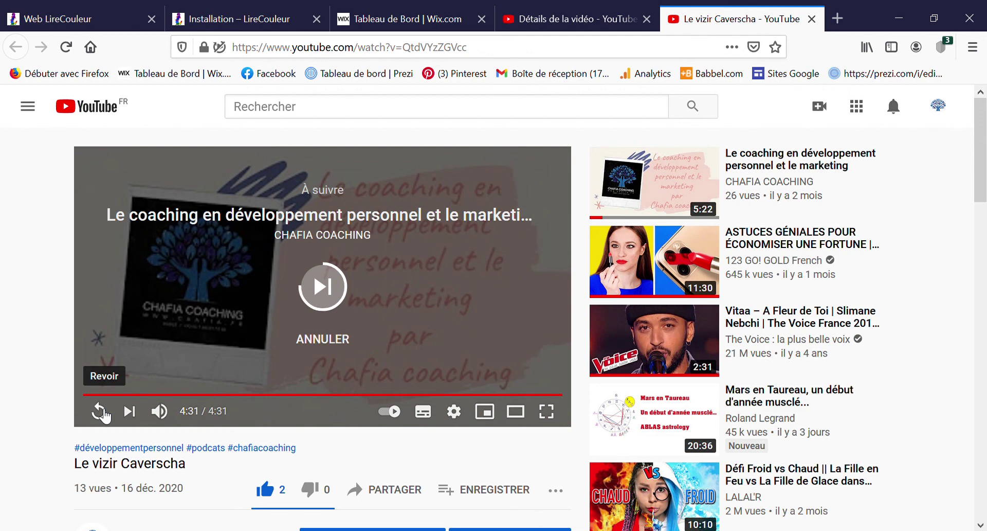
left_click(135, 416)
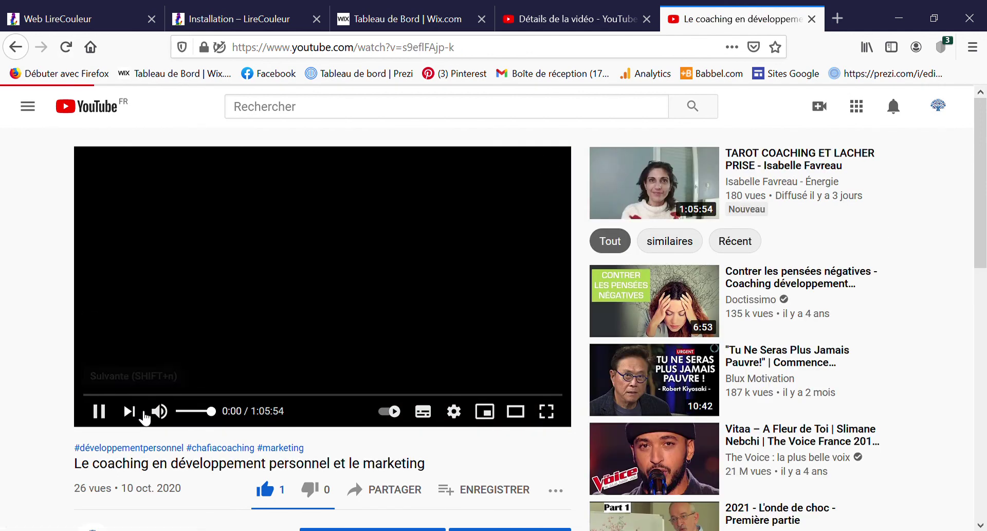
left_click(99, 411)
scroll(424, 279, "down", 5)
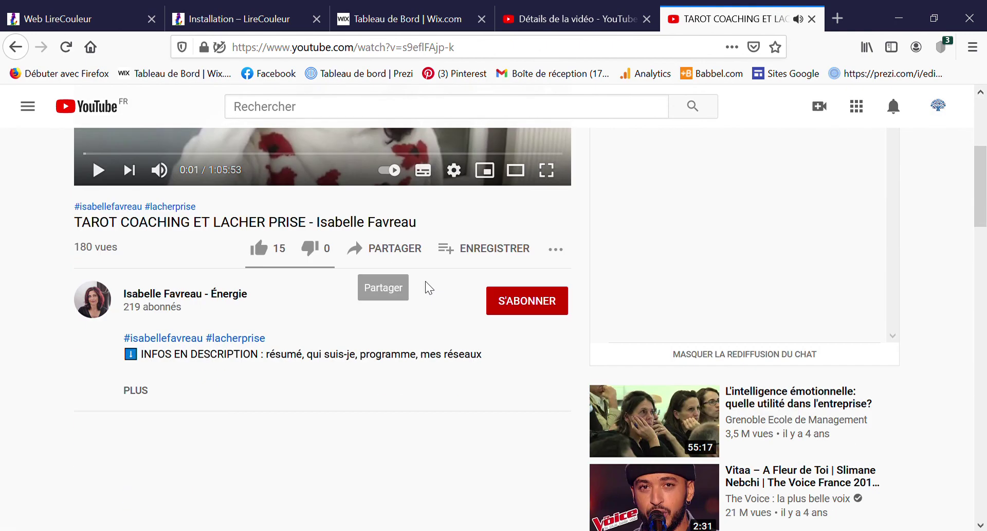
scroll(425, 279, "down", 5)
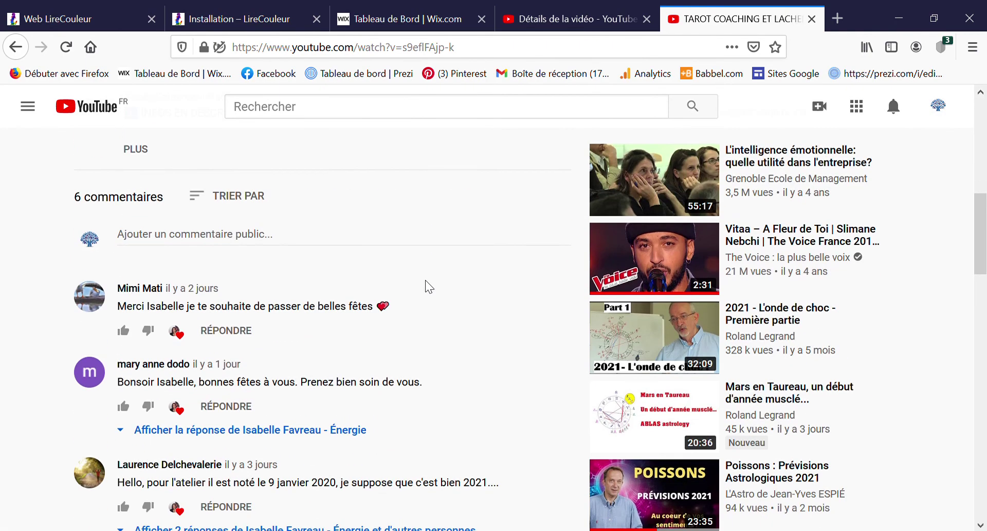
scroll(425, 280, "up", 10)
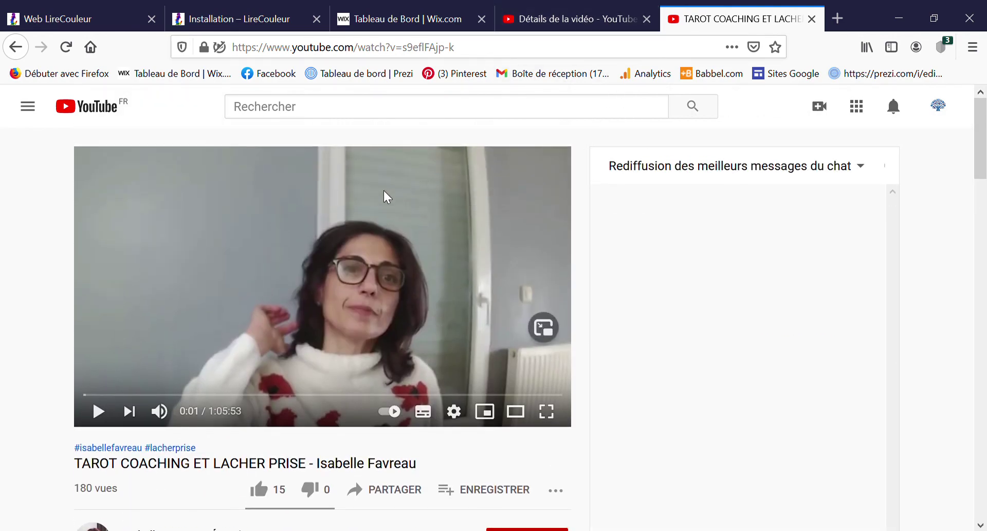
left_click(23, 52)
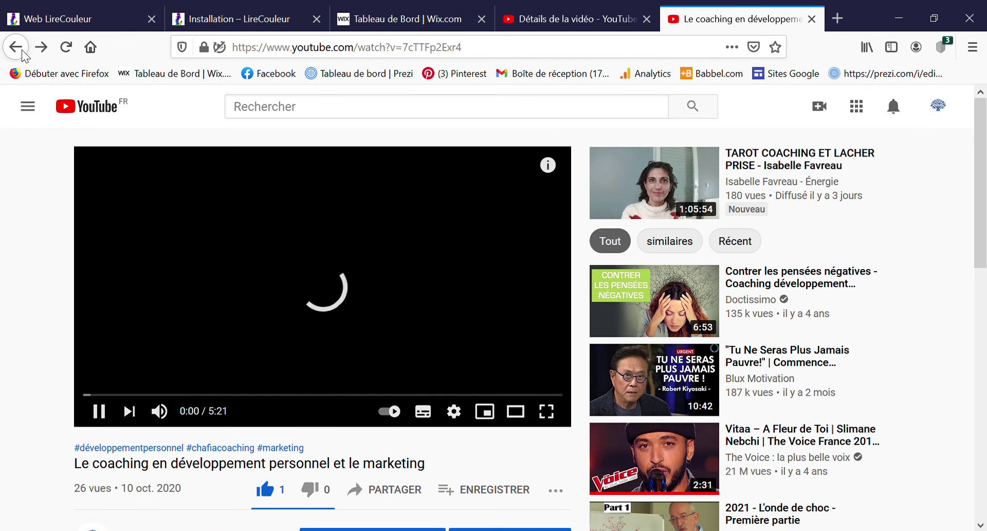
left_click(23, 52)
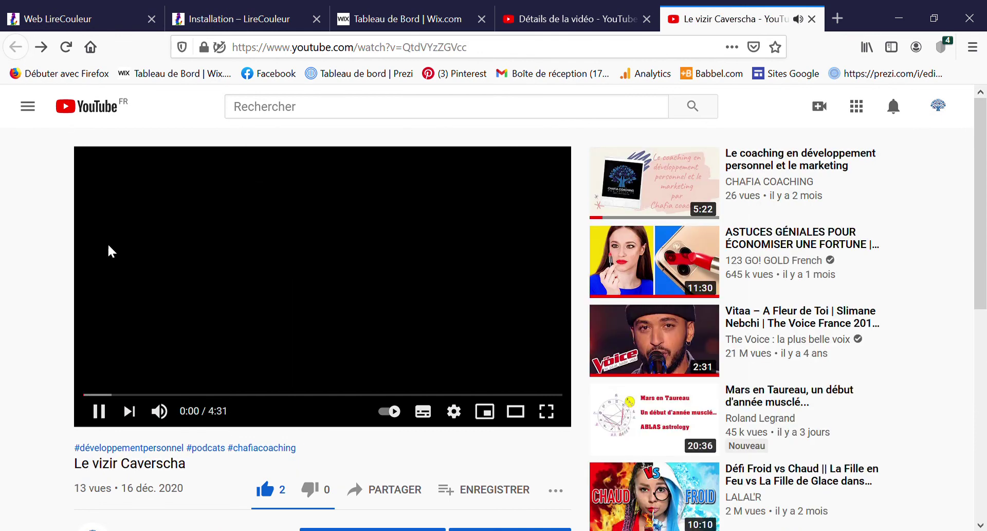
Pause playback of the "Le vizir Caverscha" video.
left_click(99, 412)
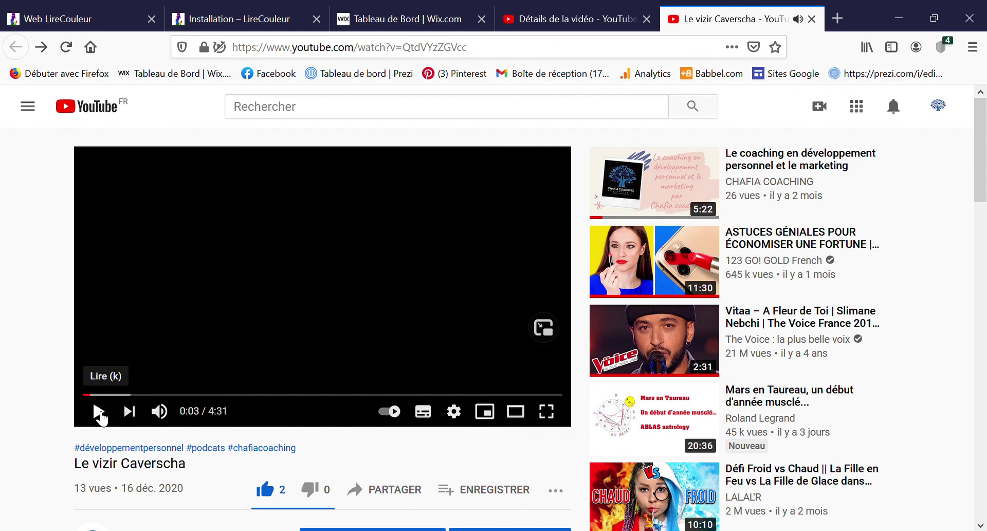